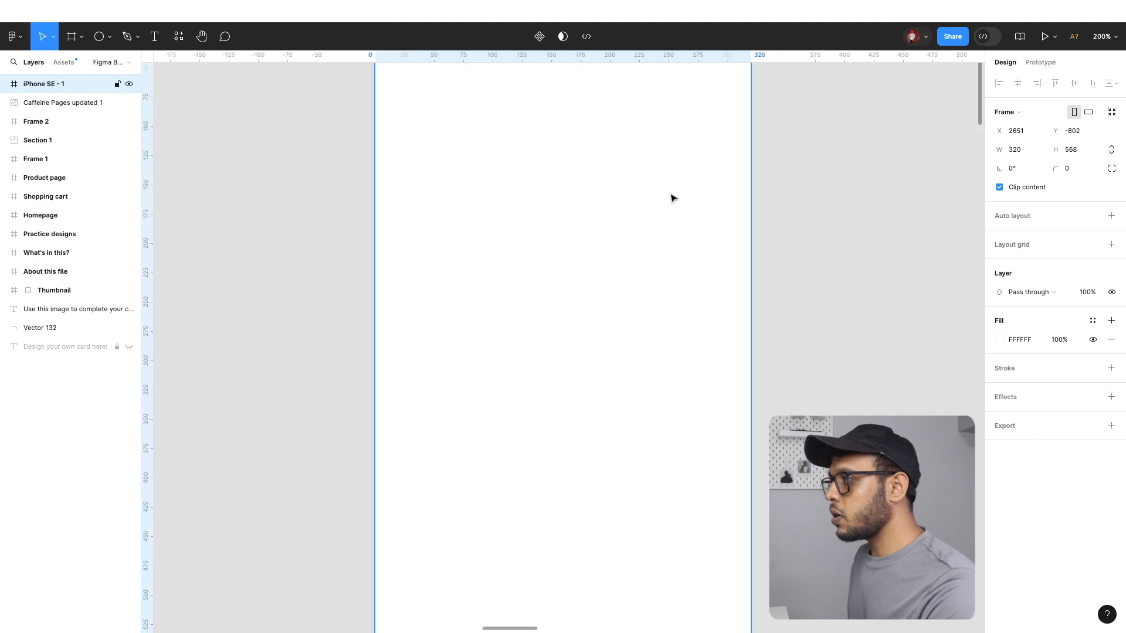
Delete the existing iPhone SE - 1 frame and create a new 320 × 568 frame from the iPhone SE preset
{"action": "scroll", "coordinate": [673, 198], "scroll_direction": "up", "scroll_amount": 4}
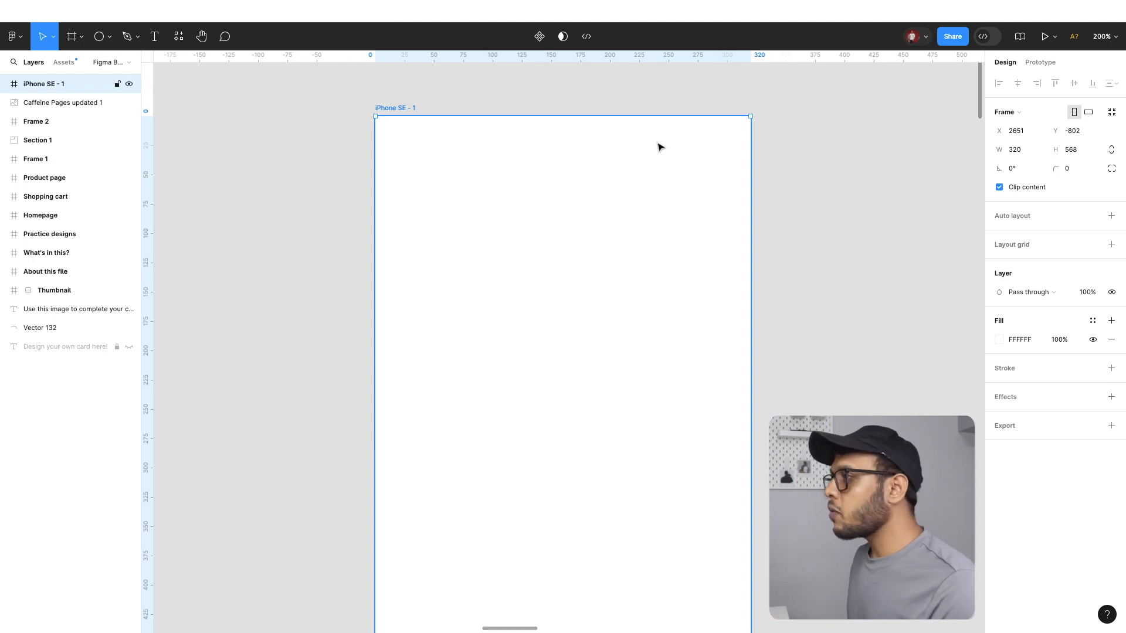
{"action": "scroll", "coordinate": [660, 146], "scroll_direction": "right", "scroll_amount": 3}
{"action": "scroll", "coordinate": [660, 147], "scroll_direction": "left", "scroll_amount": 2}
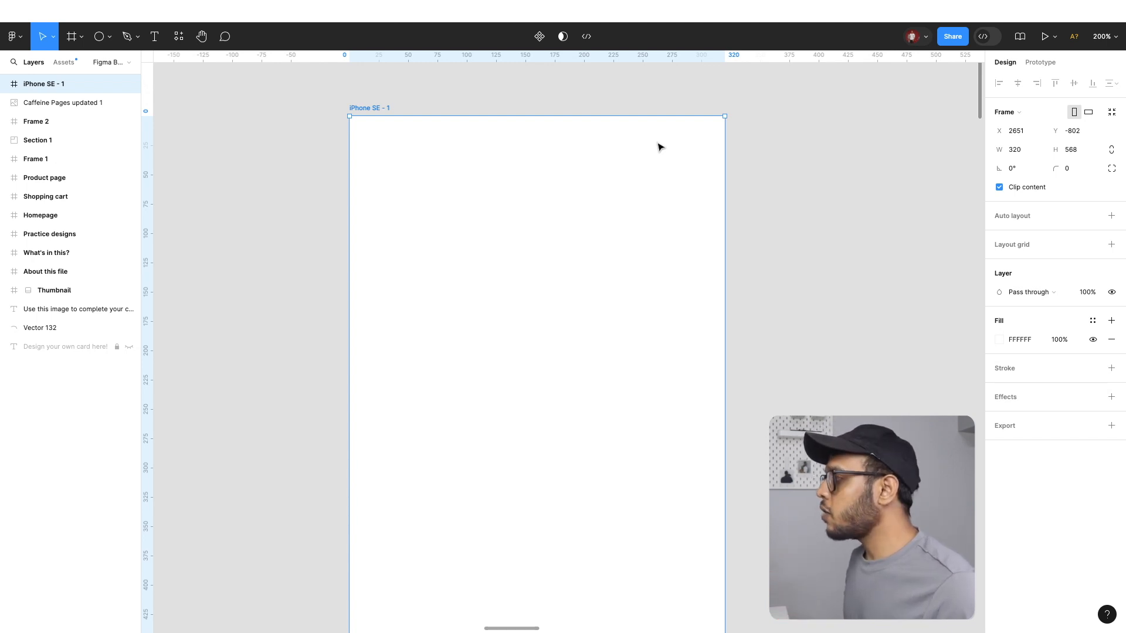
{"action": "key", "text": "Delete"}
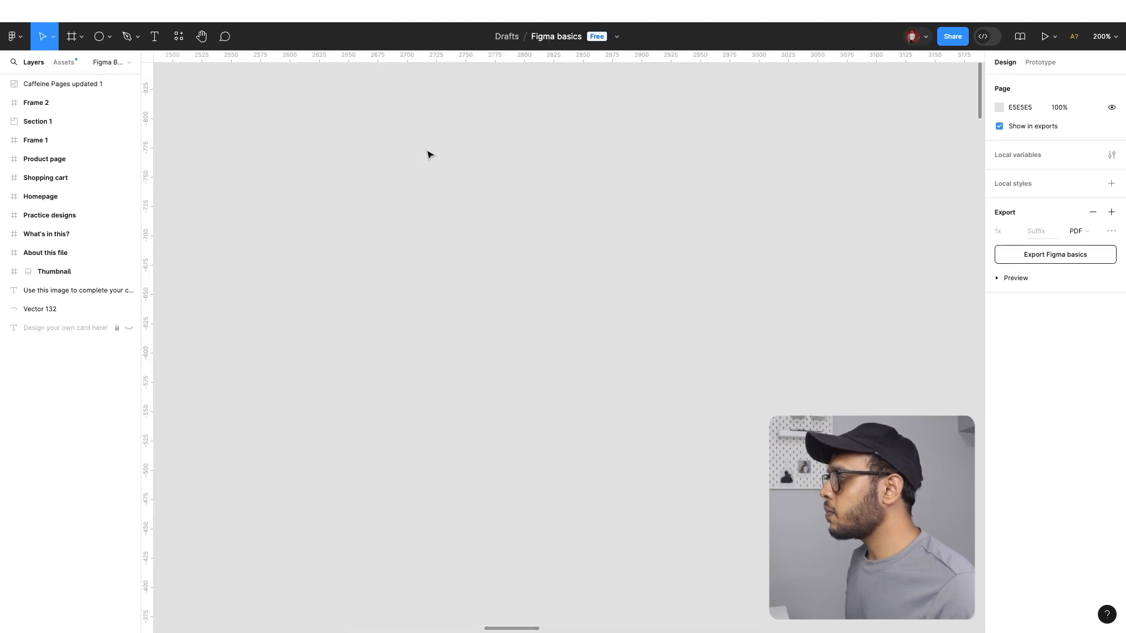
{"action": "key", "text": "f"}
{"action": "left_click", "coordinate": [1041, 215]}
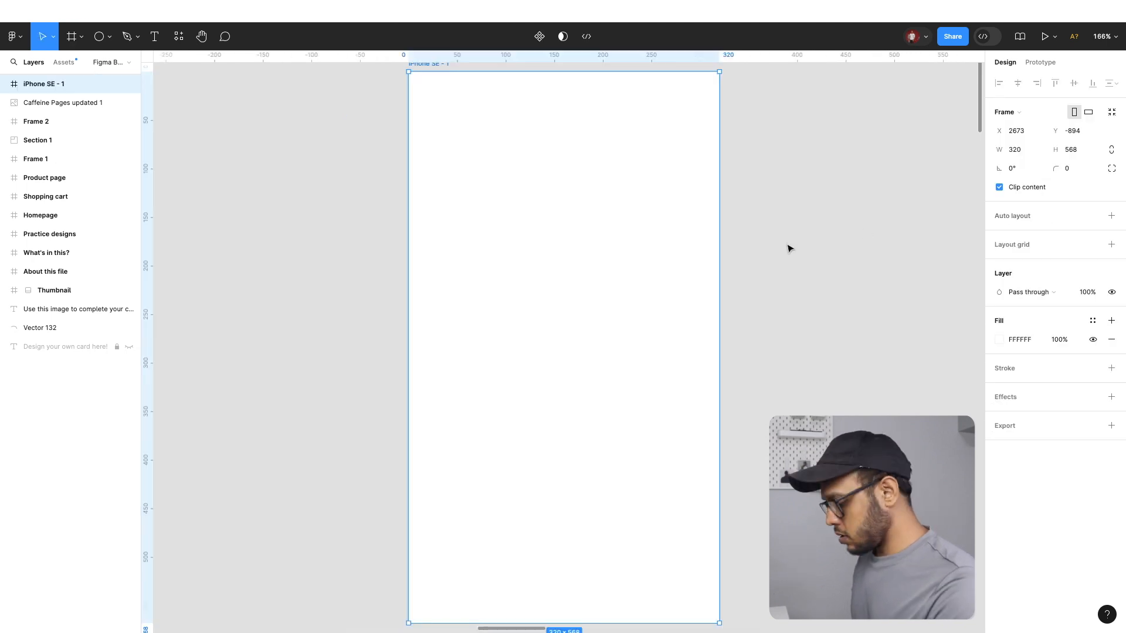
Move the new iPhone SE frame slightly up to X 2674, Y -914 and set its corner radius to 12
{"action": "key", "text": "super+minus"}
{"action": "key", "text": "super+minus"}
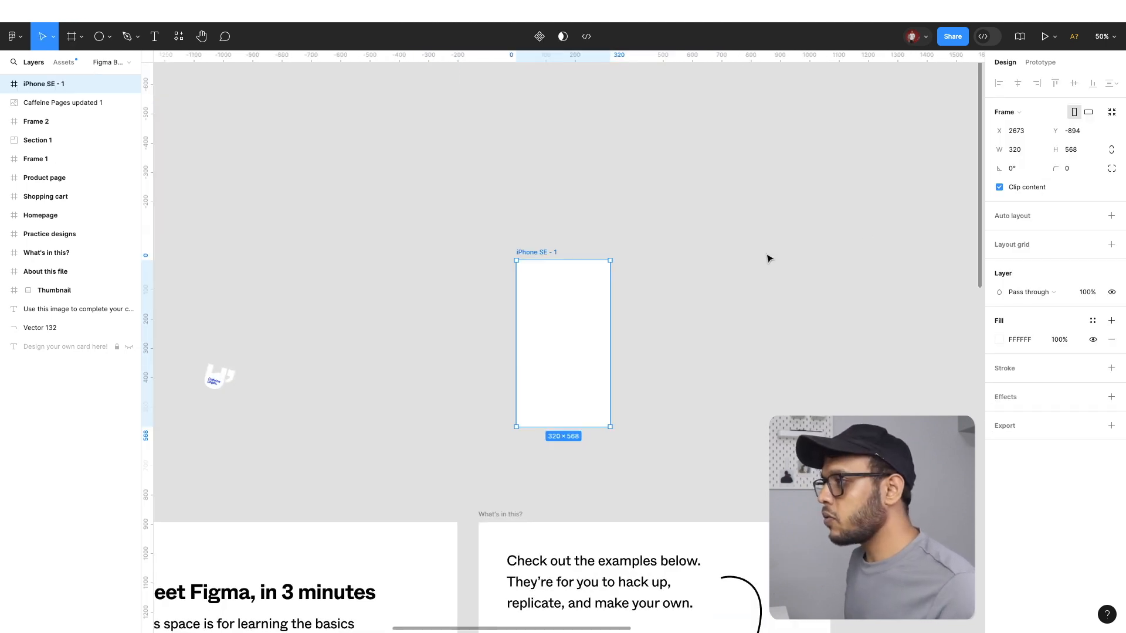
{"action": "key", "text": "super+plus"}
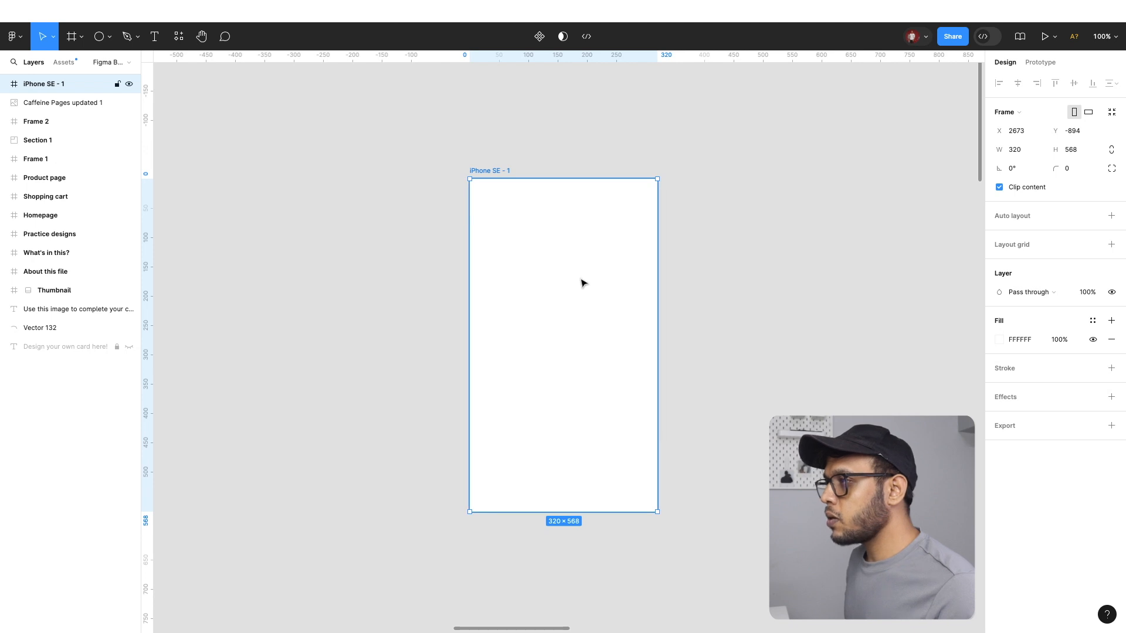
{"action": "mouse_move", "coordinate": [582, 283]}
{"action": "left_mouse_down"}
{"action": "mouse_move", "coordinate": [463, 279]}
{"action": "mouse_move", "coordinate": [599, 275]}
{"action": "left_mouse_up"}
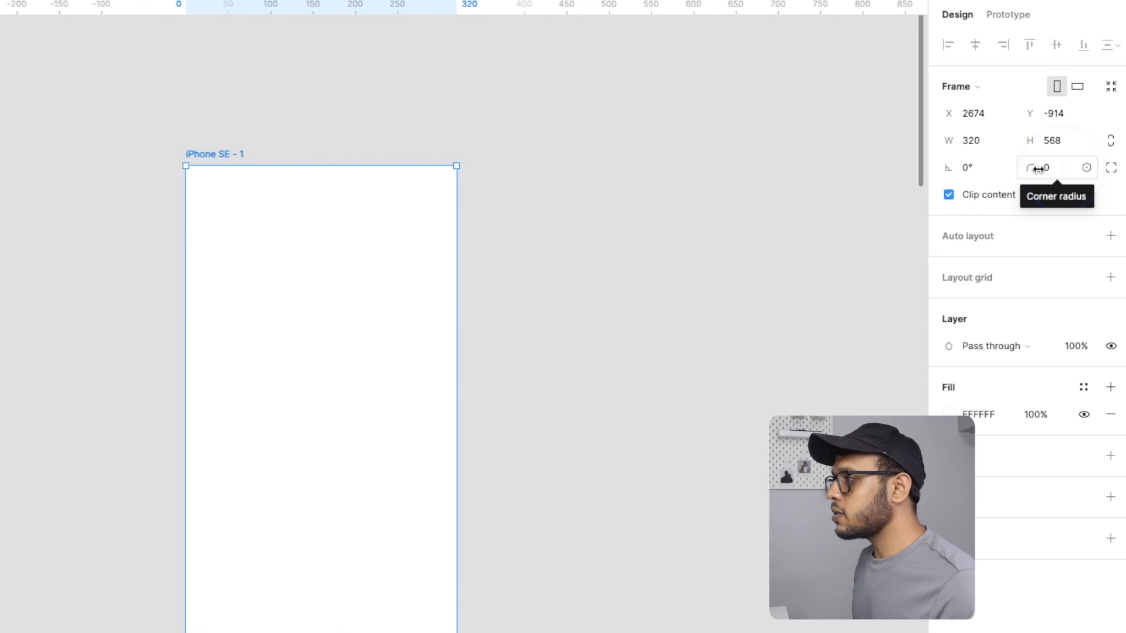
{"action": "left_click_drag", "start_coordinate": [1061, 169], "coordinate": [1121, 185]}
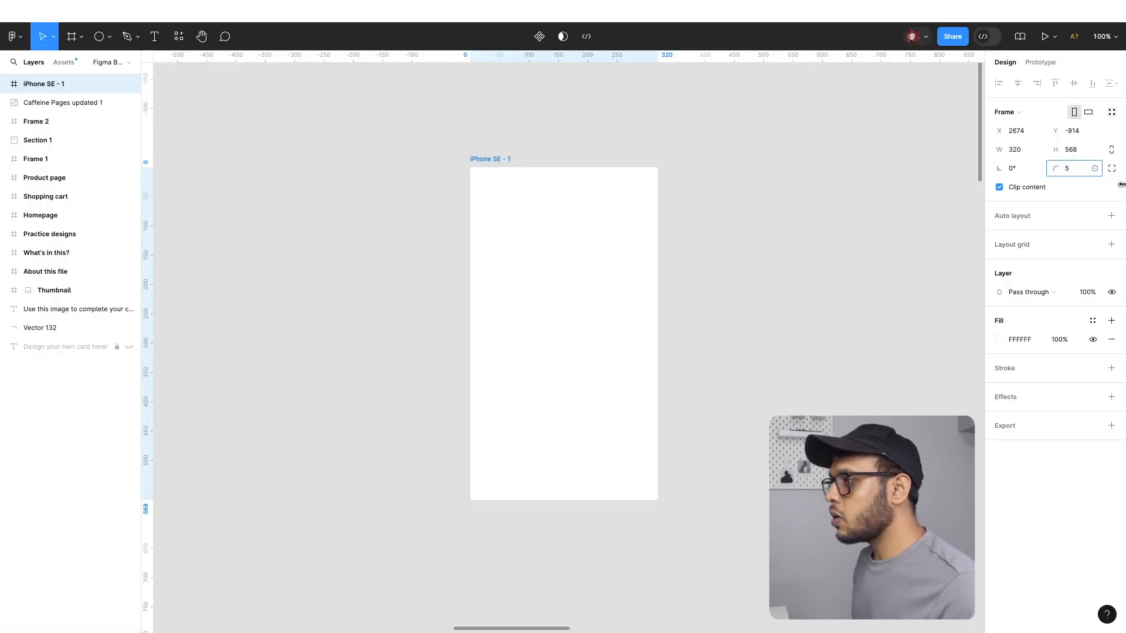
{"action": "left_click_drag", "start_coordinate": [8, 186], "coordinate": [76, 200]}
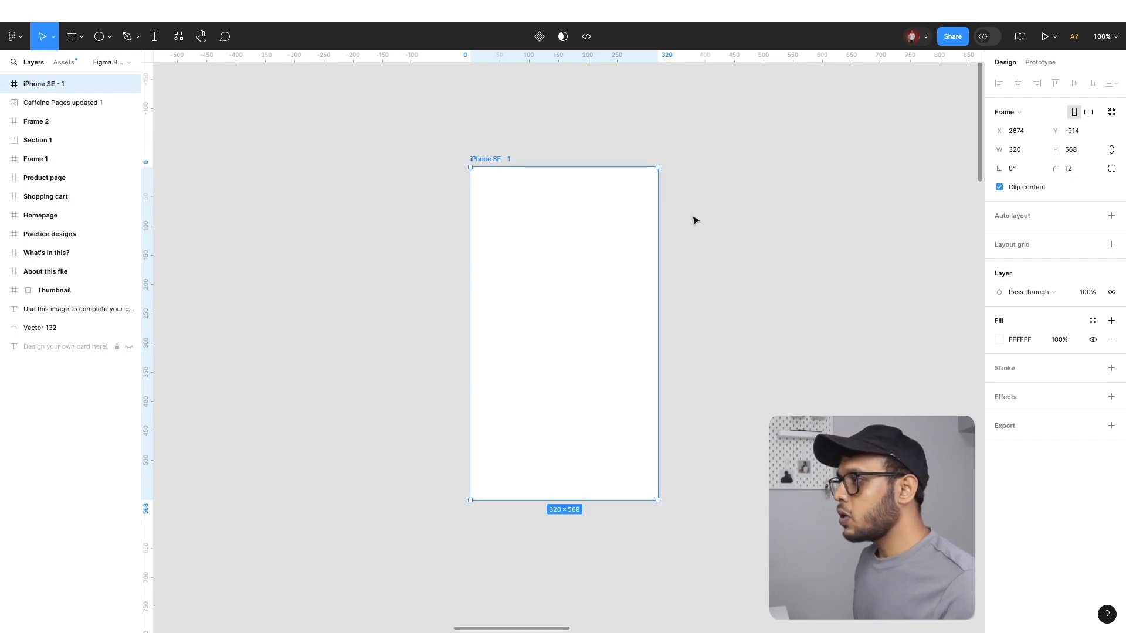
Draw a rectangle of about 254 × 253 in the upper part of the iPhone SE frame
{"action": "key", "text": "ctrl+equal"}
{"action": "scroll", "coordinate": [693, 185], "scroll_direction": "up", "scroll_amount": 3}
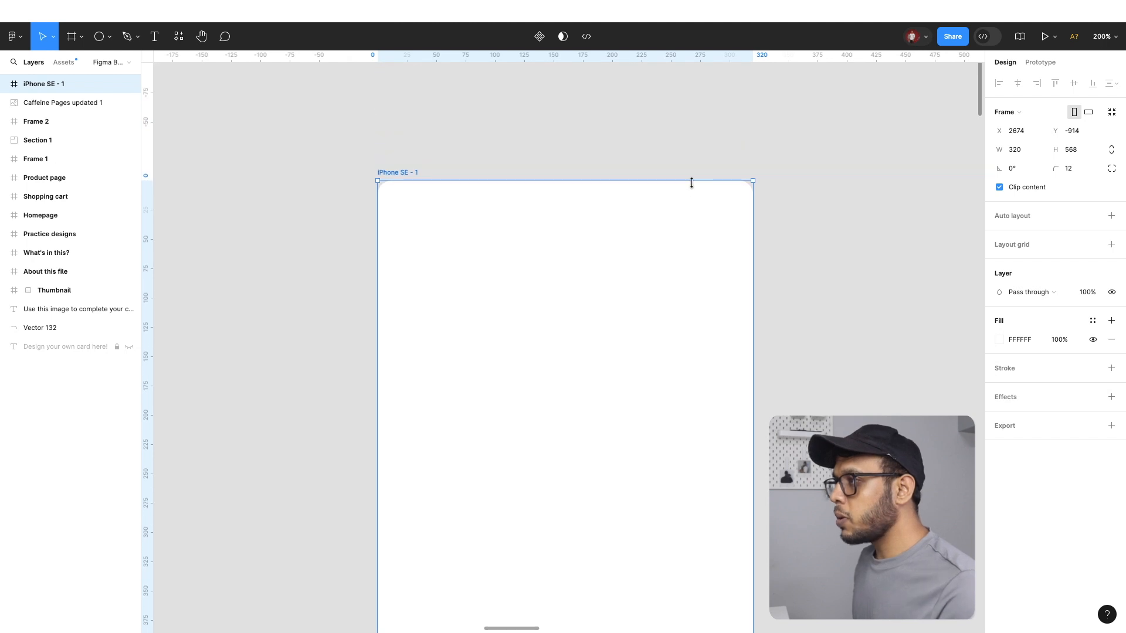
{"action": "left_click", "coordinate": [572, 121]}
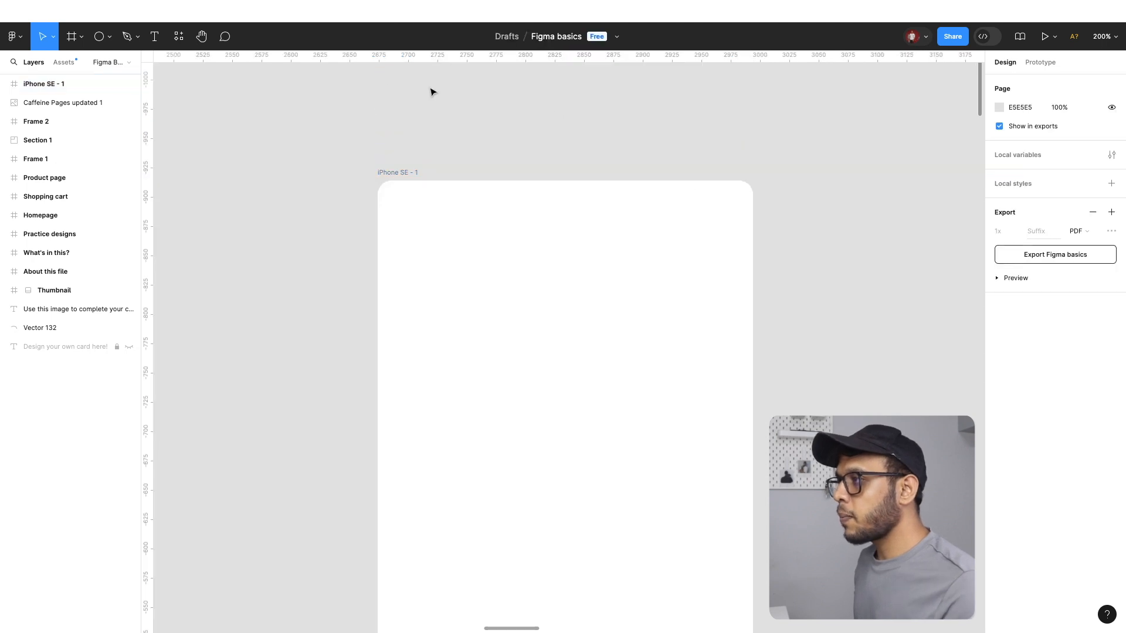
{"action": "left_click", "coordinate": [107, 37]}
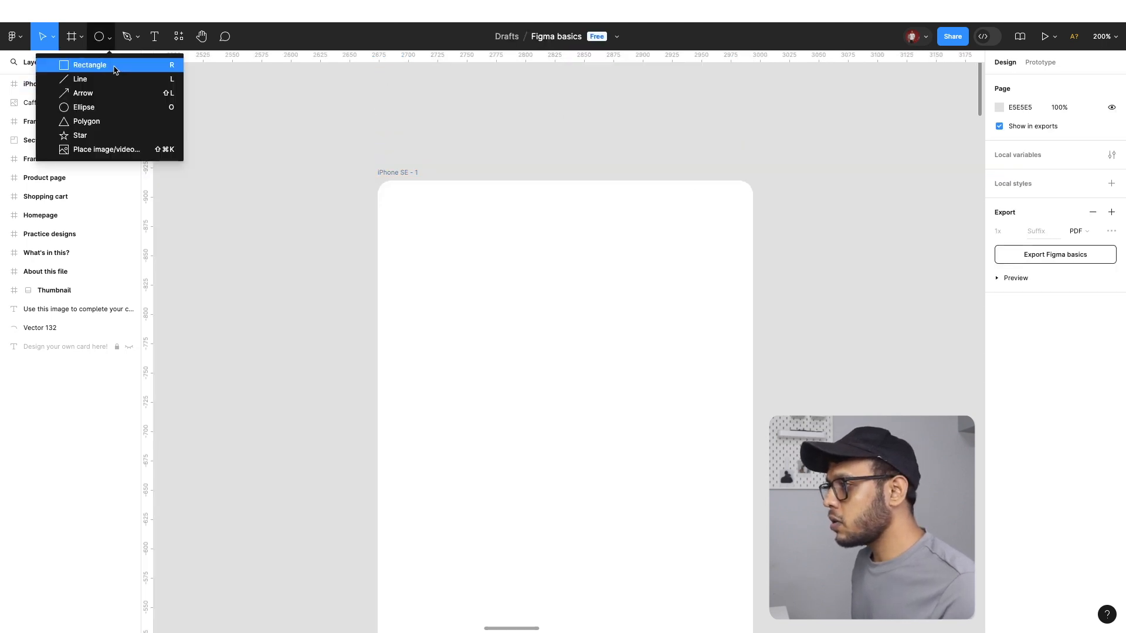
{"action": "left_click", "coordinate": [89, 65]}
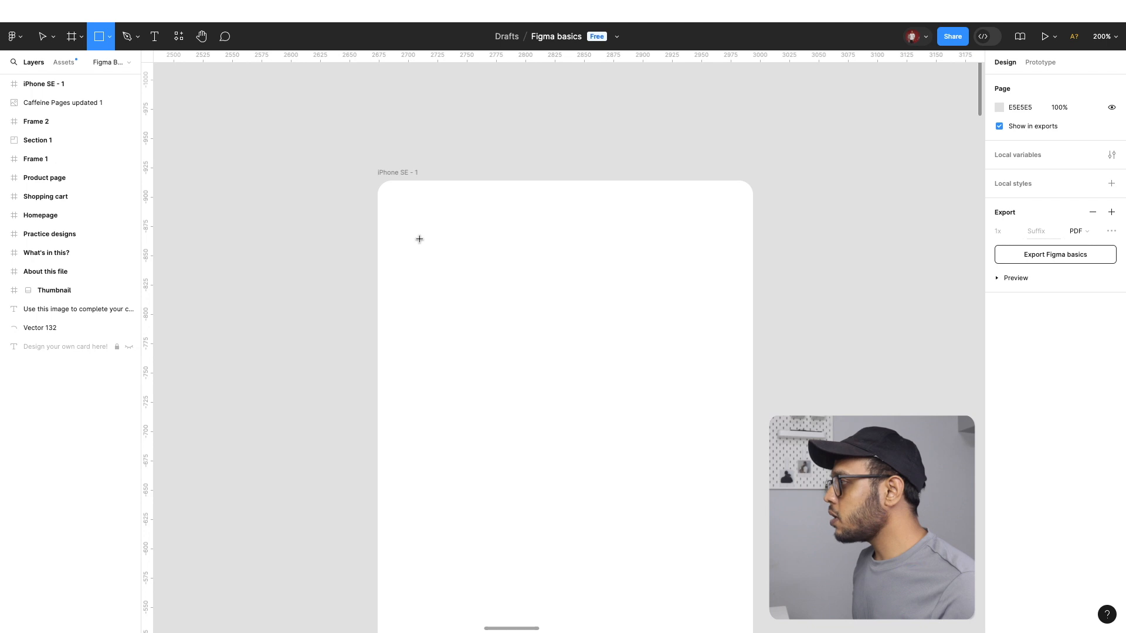
{"action": "mouse_move", "coordinate": [418, 237]}
{"action": "left_mouse_down"}
{"action": "mouse_move", "coordinate": [697, 533]}
{"action": "mouse_move", "coordinate": [717, 534]}
{"action": "left_mouse_up"}
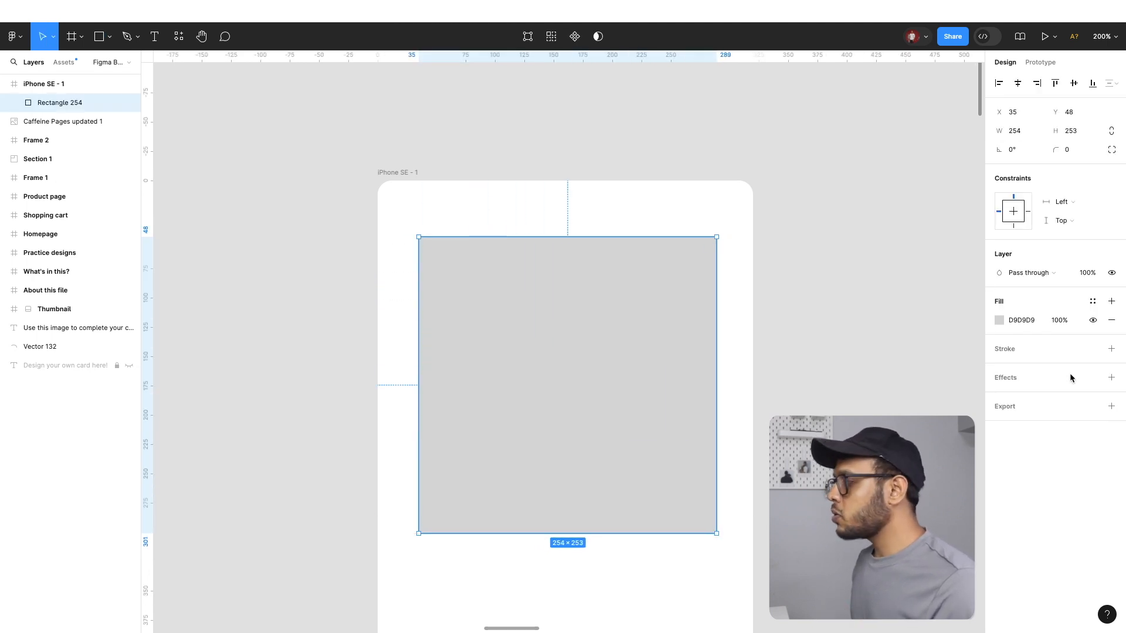
Set the rectangle's constraints to Left and right horizontally and Top and bottom vertically
{"action": "left_click", "coordinate": [1063, 202]}
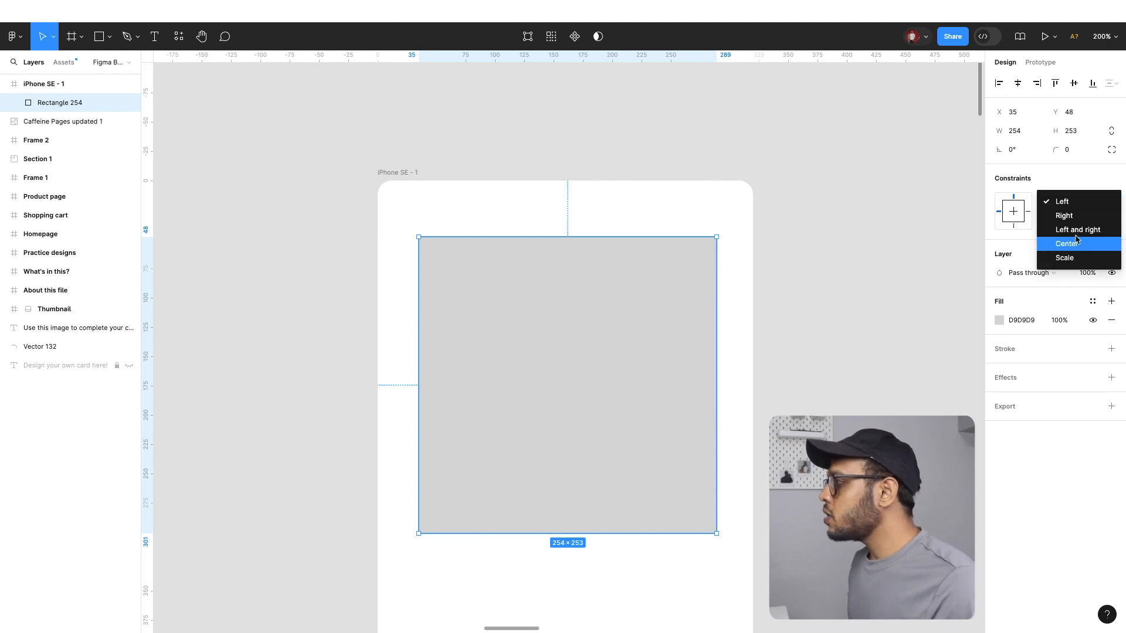
{"action": "left_click", "coordinate": [1077, 231]}
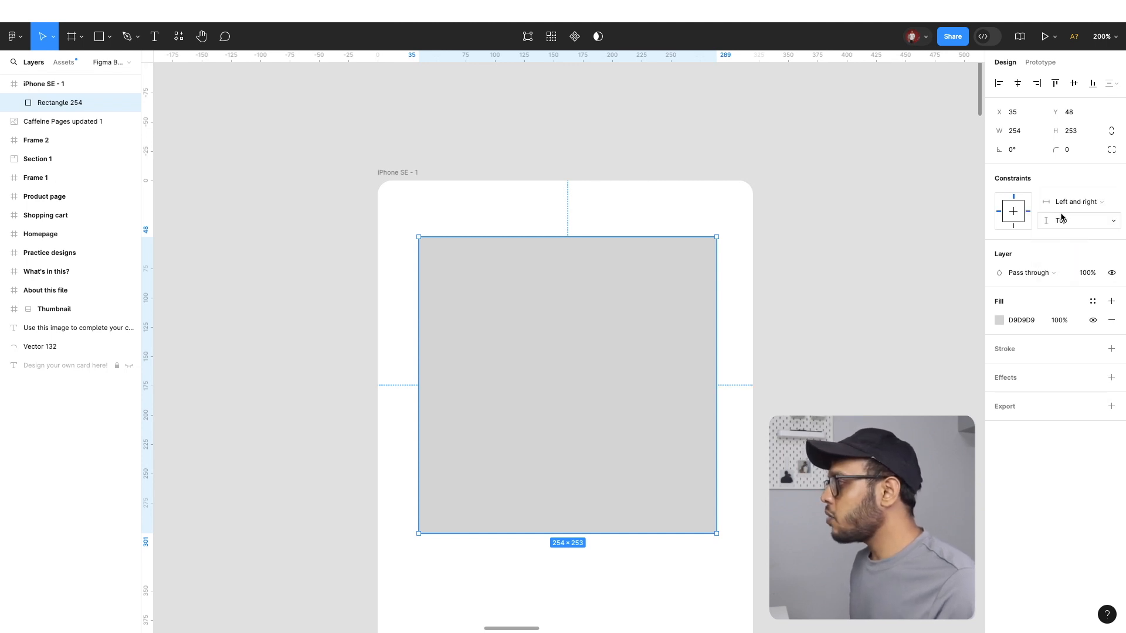
{"action": "left_click", "coordinate": [1066, 224]}
{"action": "left_click", "coordinate": [1074, 253]}
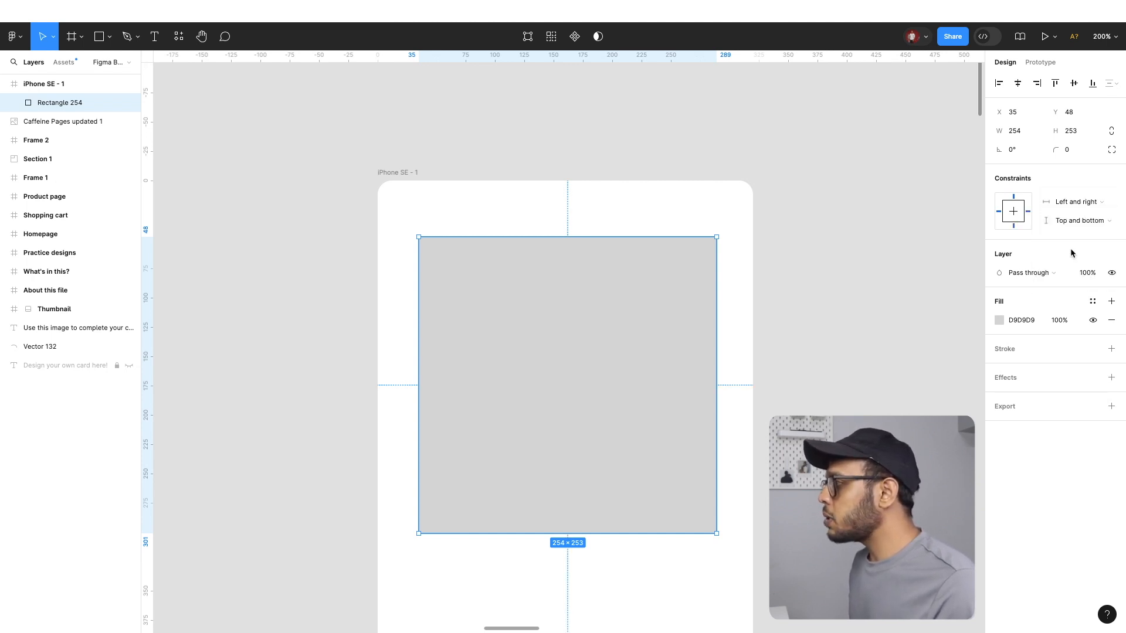
Move the rectangle to X 36, Y 36 in the frame and round its corners to a radius of 12
{"action": "left_click_drag", "start_coordinate": [596, 338], "coordinate": [597, 324]}
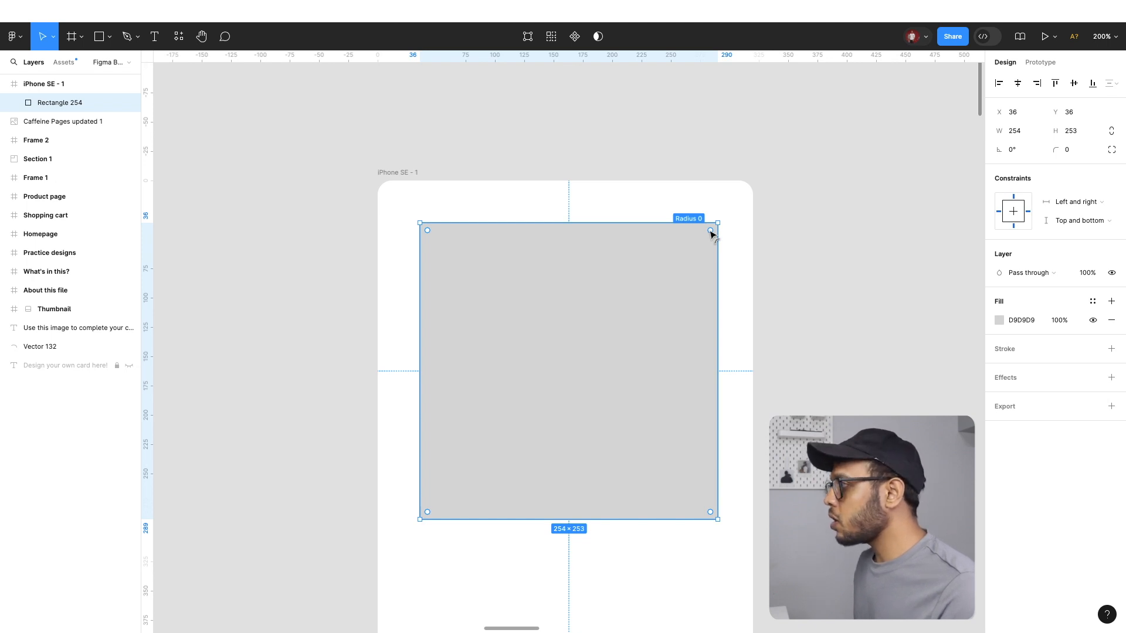
{"action": "left_click_drag", "start_coordinate": [710, 233], "coordinate": [707, 242]}
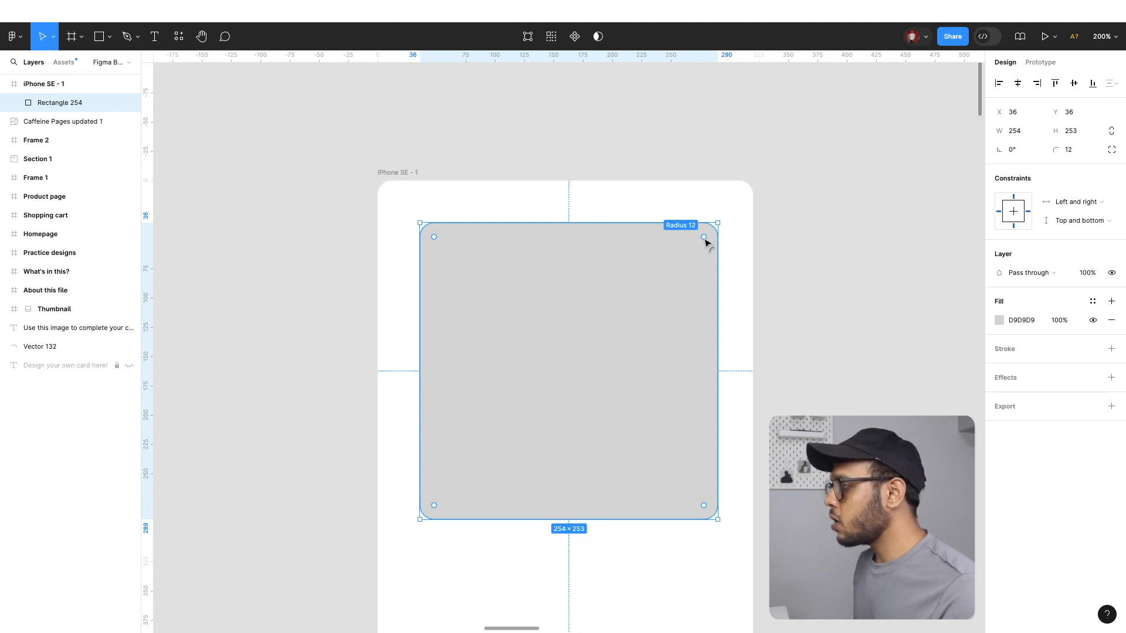
Change the rounded rectangle's fill colour to blue 3461FF
{"action": "scroll", "coordinate": [834, 220], "scroll_direction": "down", "scroll_amount": 3}
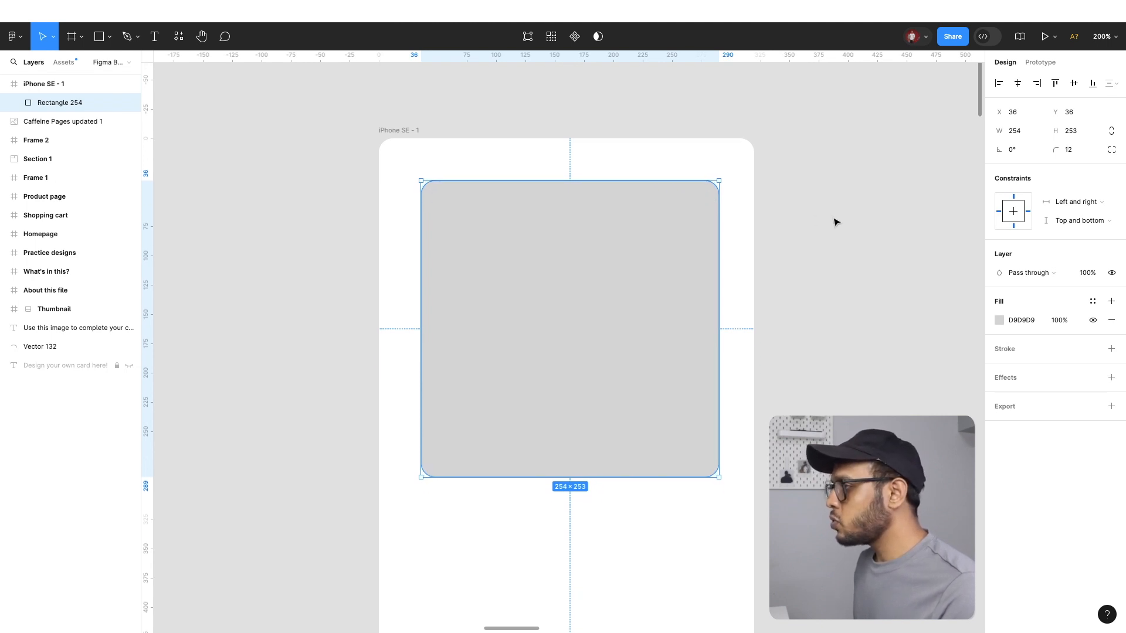
{"action": "left_click", "coordinate": [999, 321]}
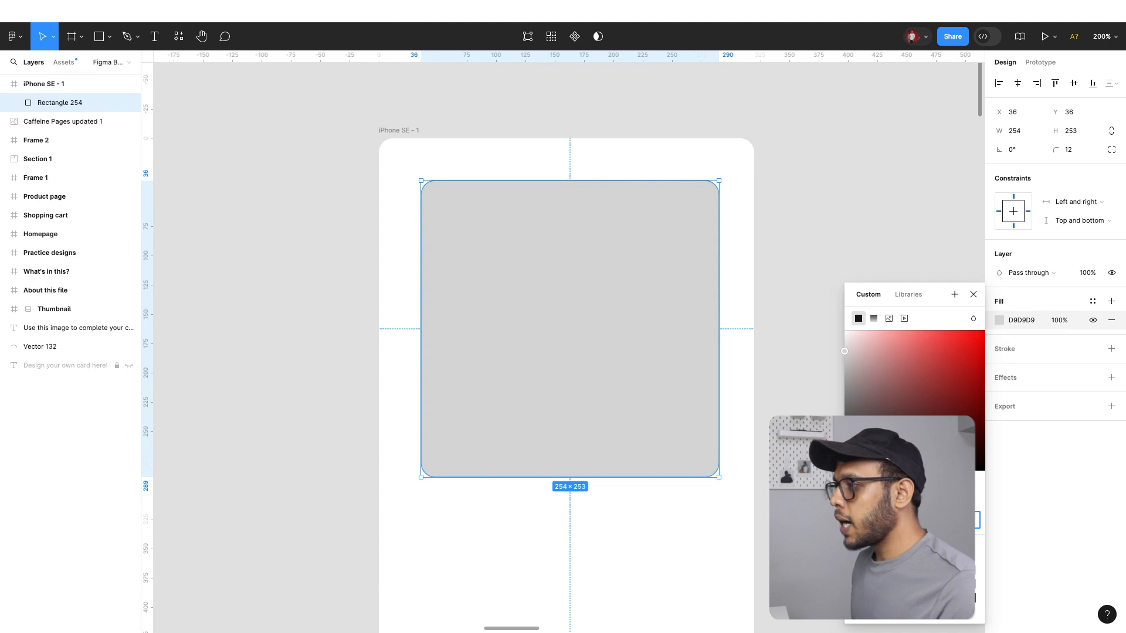
{"action": "key", "text": "Return"}
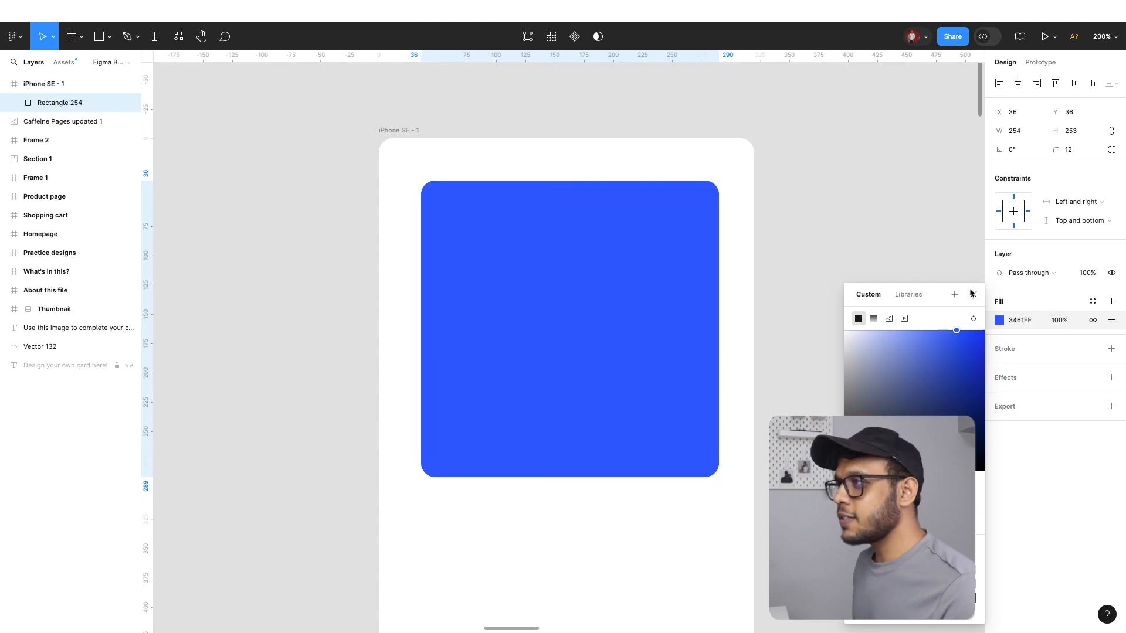
{"action": "left_click", "coordinate": [973, 295]}
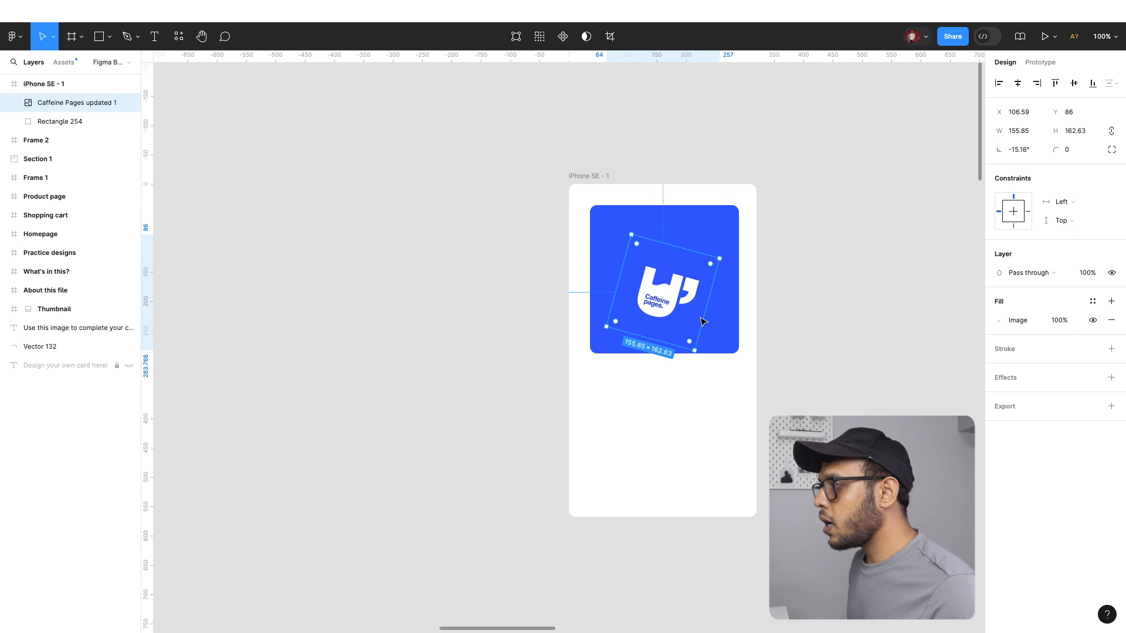
Place the Caffeine Pages logo in the middle of the blue square and centre both horizontally in the frame
{"action": "scroll", "coordinate": [703, 322], "scroll_direction": "right", "scroll_amount": 1}
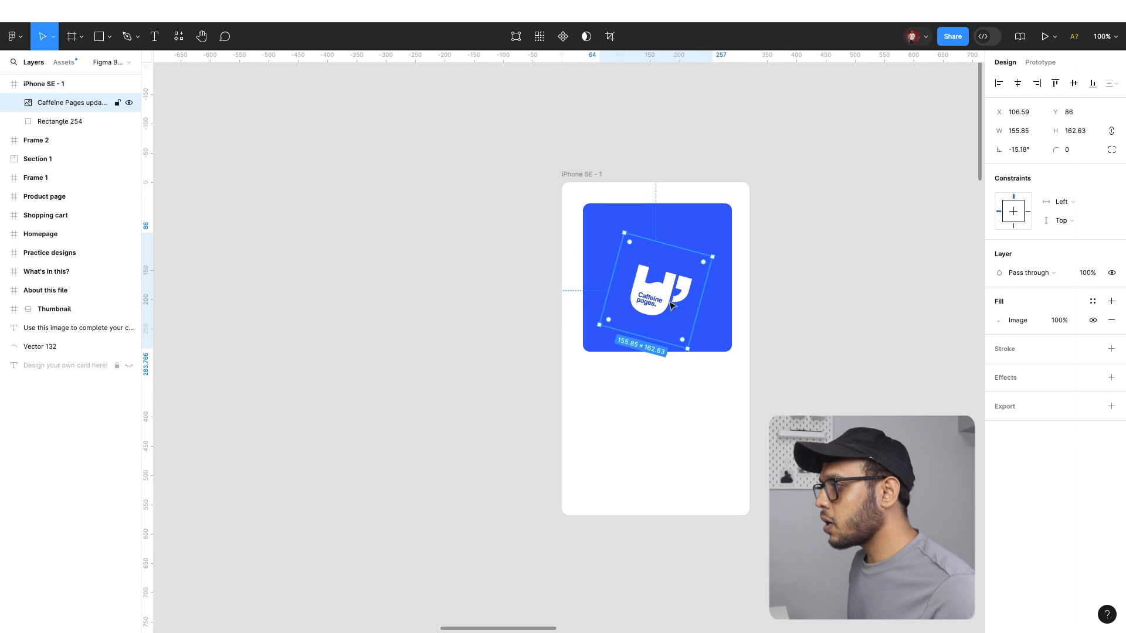
{"action": "left_click_drag", "start_coordinate": [656, 307], "coordinate": [658, 290]}
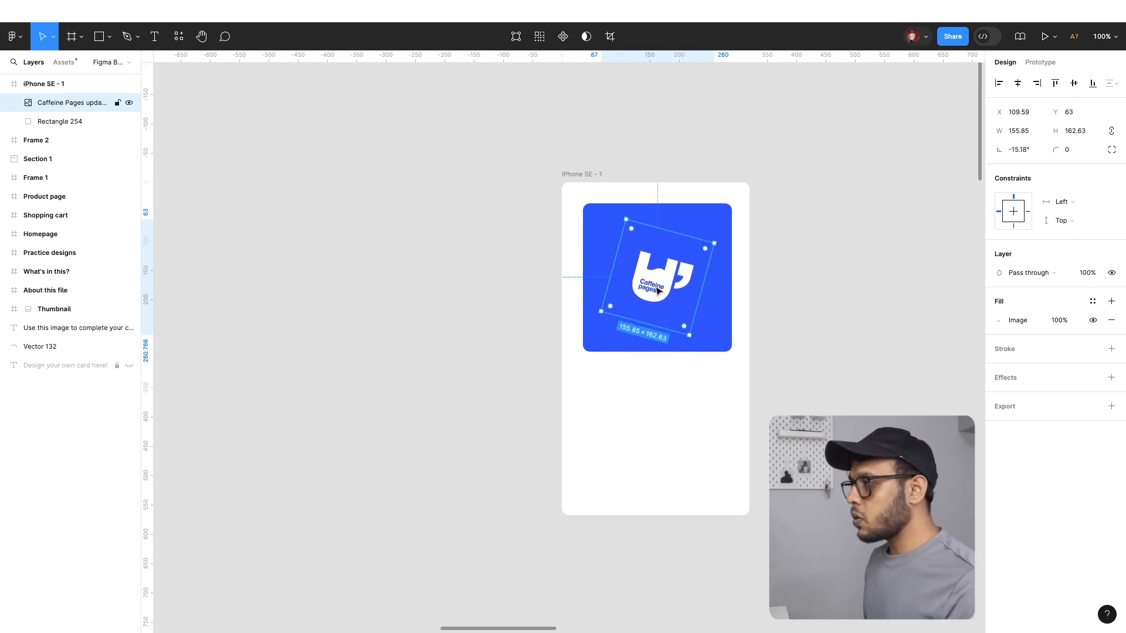
{"action": "left_click", "coordinate": [727, 336]}
{"action": "left_click", "coordinate": [868, 318]}
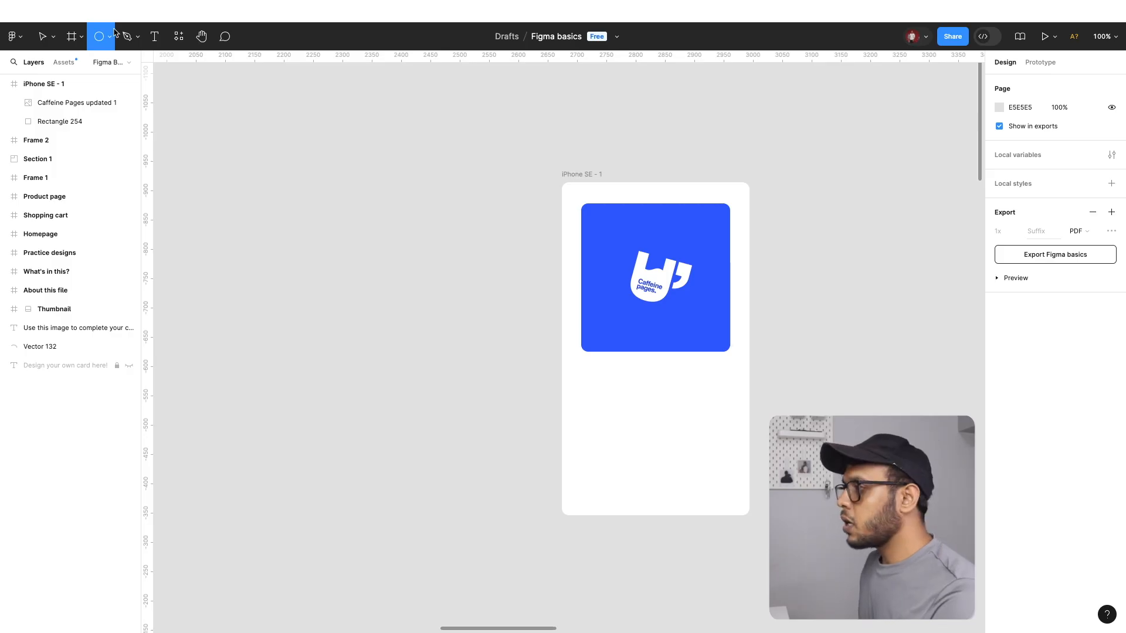
Draw a 224 × 51 rectangle with corner radius 8 below the blue square and duplicate it underneath at Y 425
{"action": "left_click", "coordinate": [110, 36]}
{"action": "left_click", "coordinate": [105, 63]}
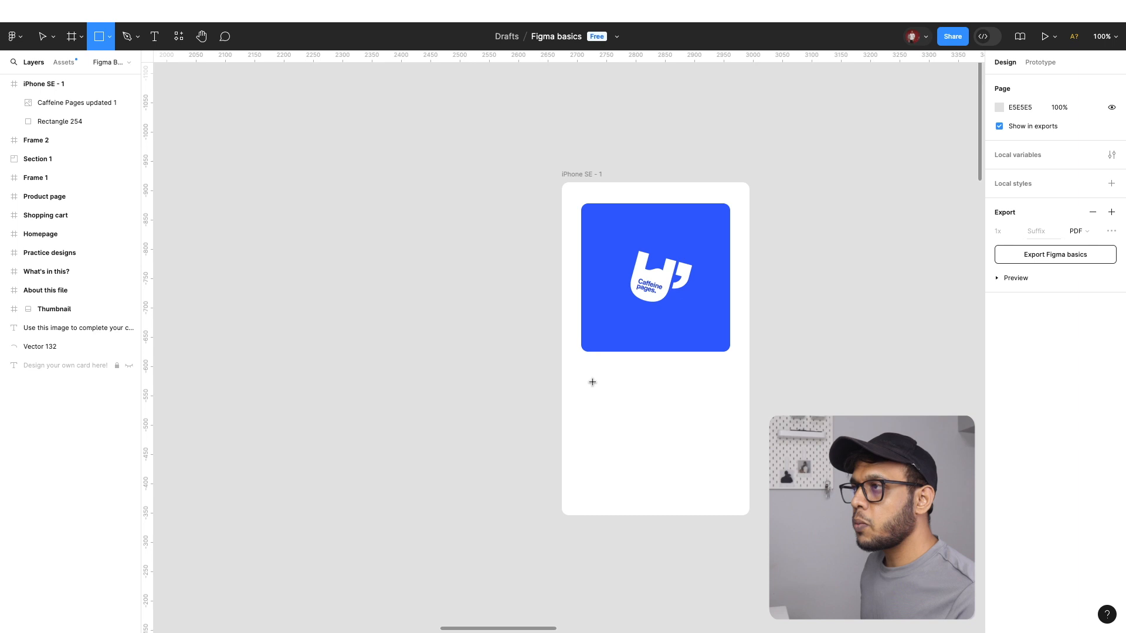
{"action": "left_click_drag", "start_coordinate": [593, 381], "coordinate": [724, 419]}
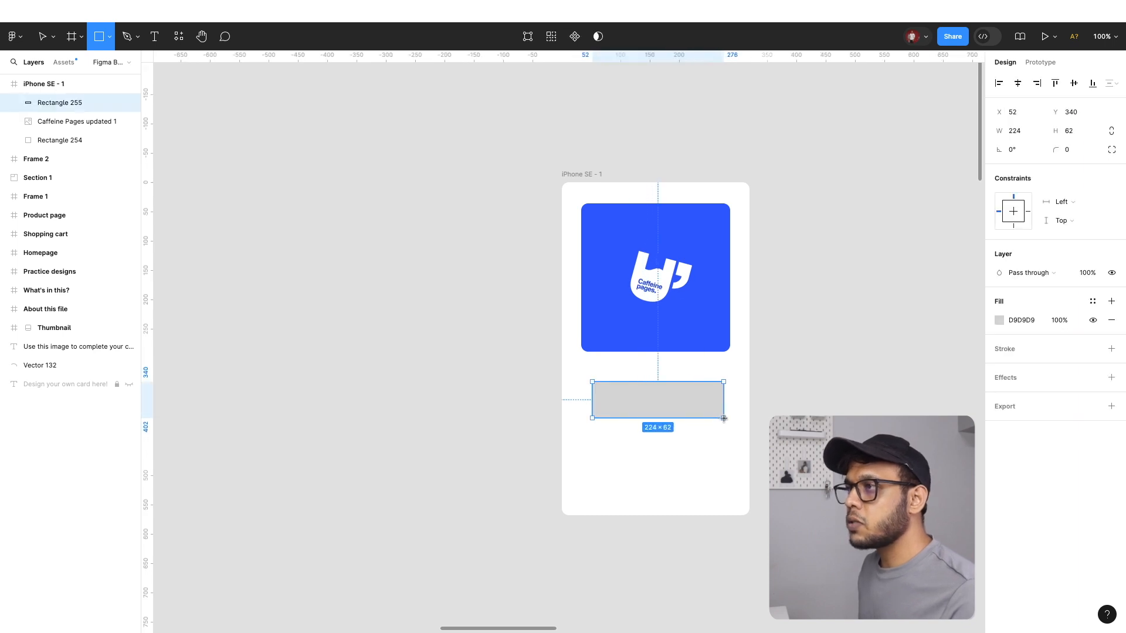
{"action": "left_click_drag", "start_coordinate": [1057, 153], "coordinate": [49, 167]}
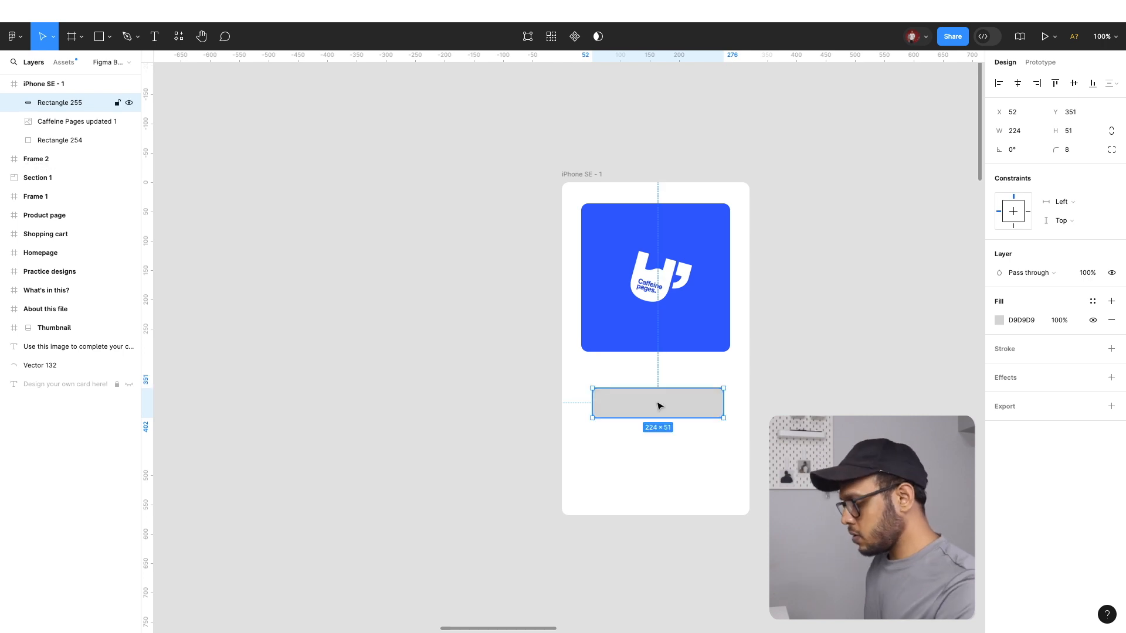
{"action": "left_click_drag", "start_coordinate": [658, 401], "coordinate": [658, 445], "text": "alt"}
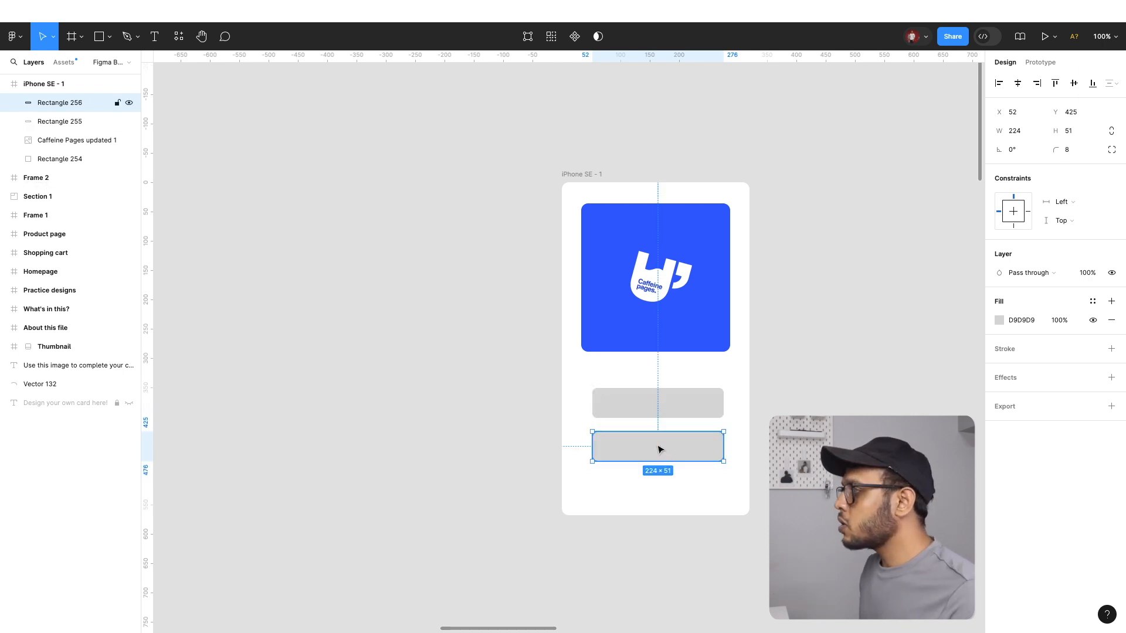
Wrap the two grey rectangles in an auto layout frame, try the horizontal direction, and set it to vertical
{"action": "key", "text": "ctrl+equal"}
{"action": "scroll", "coordinate": [662, 447], "scroll_direction": "right", "scroll_amount": 3}
{"action": "left_click_drag", "start_coordinate": [443, 351], "coordinate": [636, 545]}
{"action": "key", "text": "shift+a"}
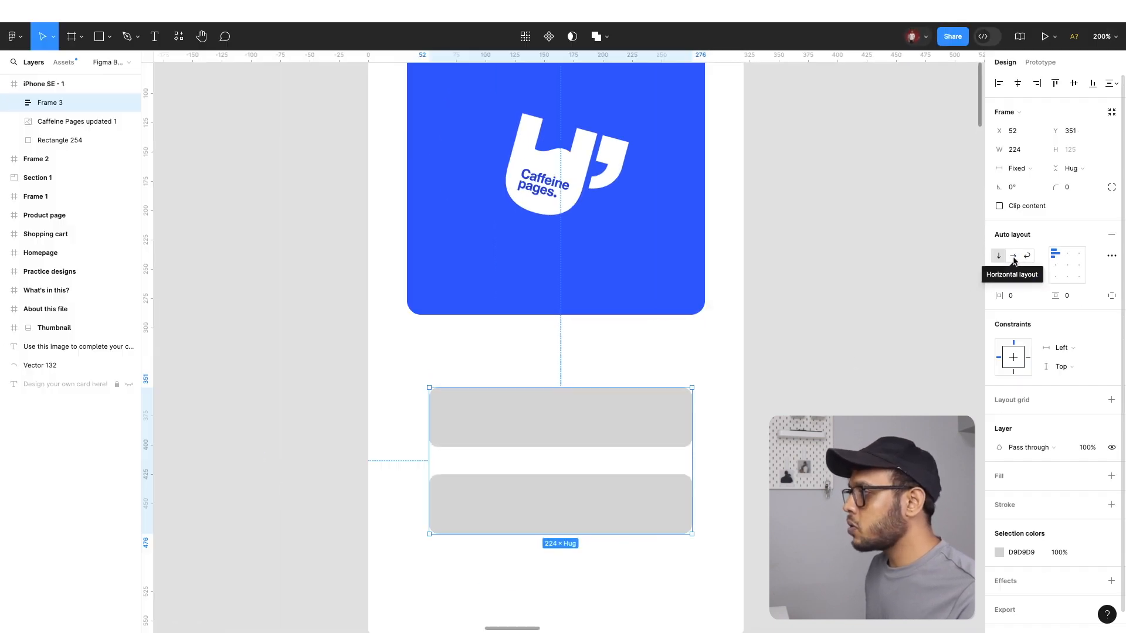
{"action": "left_click", "coordinate": [1014, 258]}
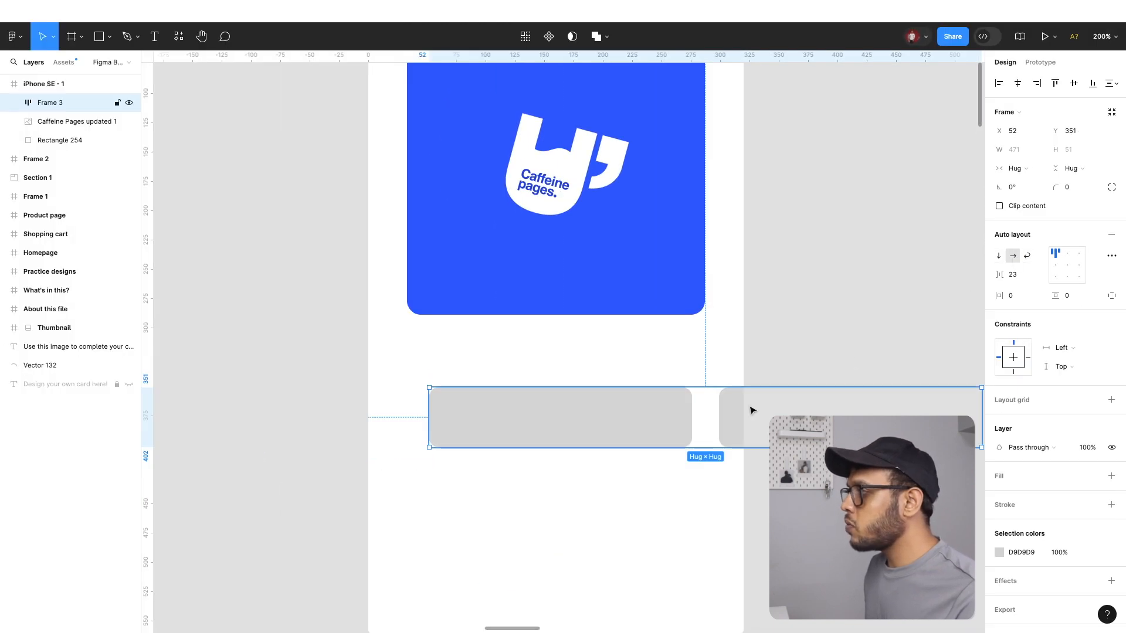
{"action": "left_click", "coordinate": [1000, 257]}
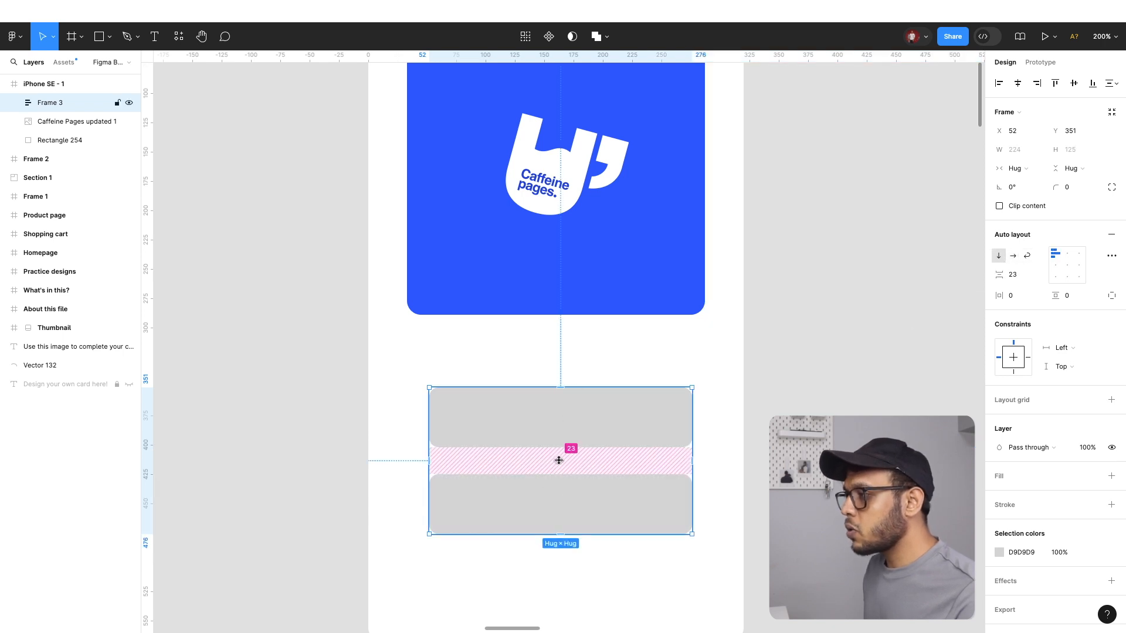
Reduce the gap between the two stacked grey rectangles to about 8, and try Auto spacing with right alignment
{"action": "left_click_drag", "start_coordinate": [558, 457], "coordinate": [557, 458]}
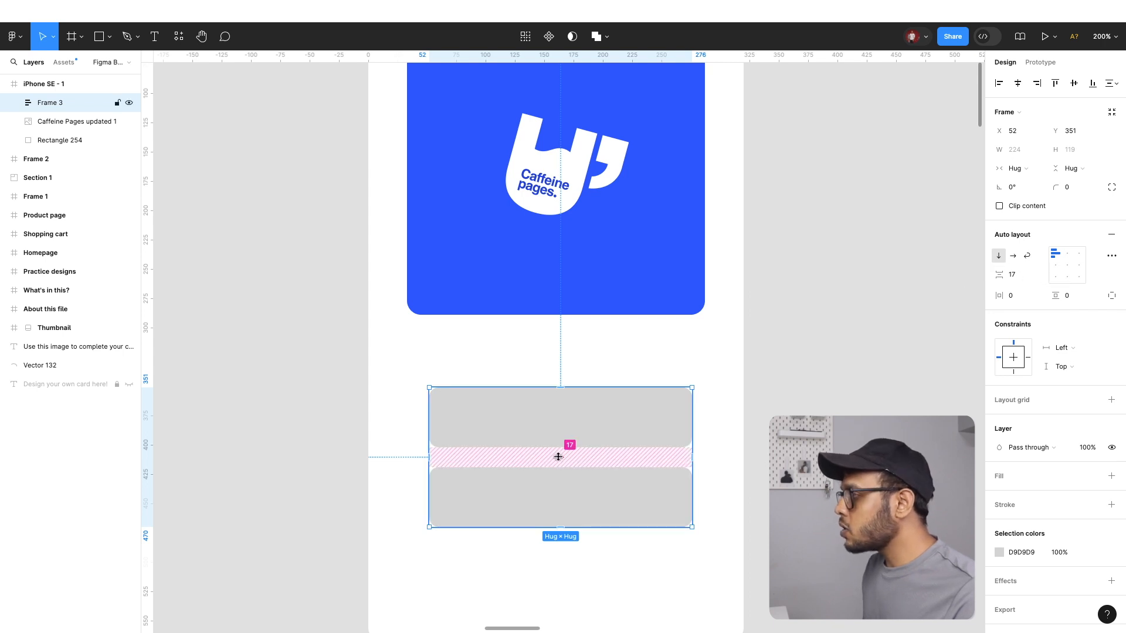
{"action": "left_click_drag", "start_coordinate": [558, 457], "coordinate": [564, 450]}
{"action": "left_click", "coordinate": [1040, 275]}
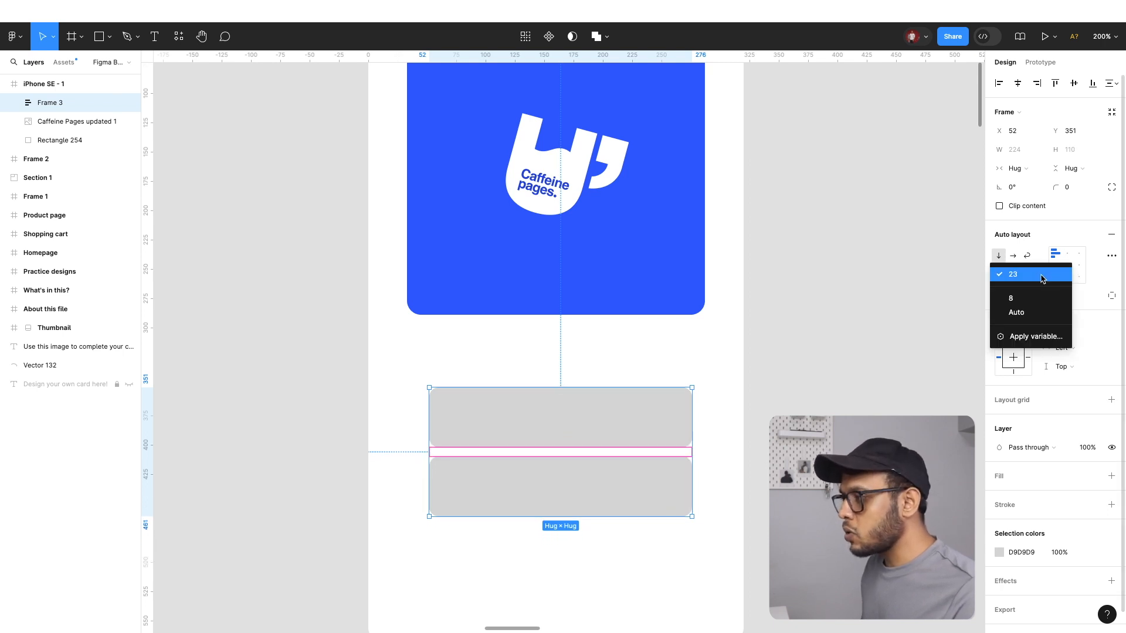
{"action": "left_click", "coordinate": [1024, 309]}
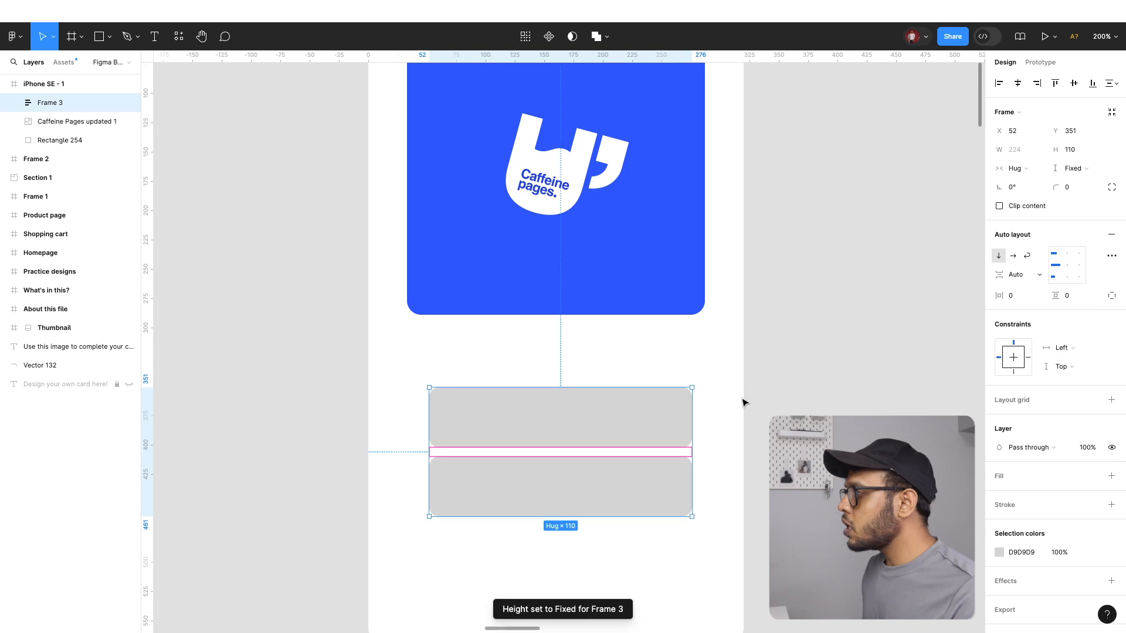
{"action": "scroll", "coordinate": [744, 402], "scroll_direction": "left", "scroll_amount": 1}
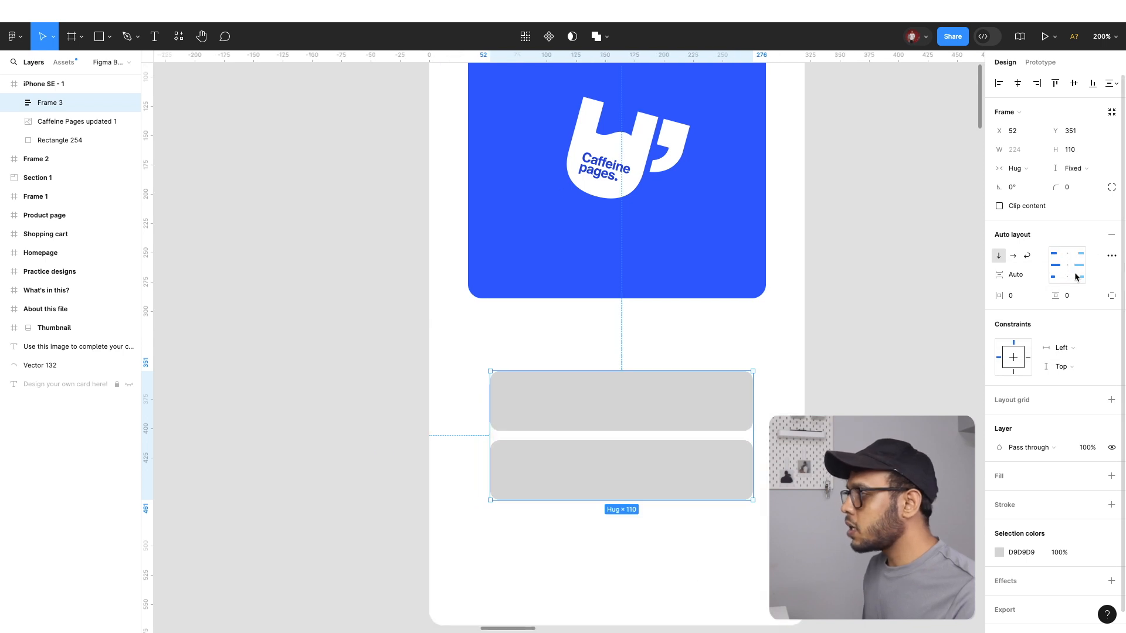
{"action": "left_click", "coordinate": [1075, 268]}
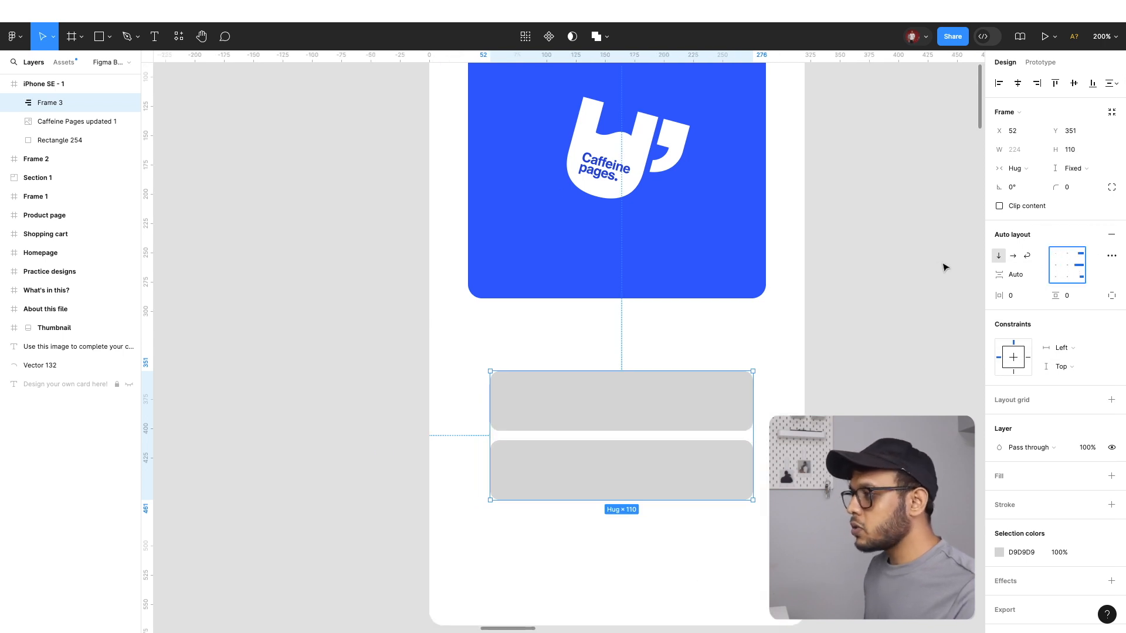
Undo the auto layout frame and the duplicated rectangle, back to the single 224 × 51 grey rectangle
{"action": "key", "text": "ctrl+z"}
{"action": "key", "text": "ctrl+z"}
{"action": "key", "text": "ctrl+z"}
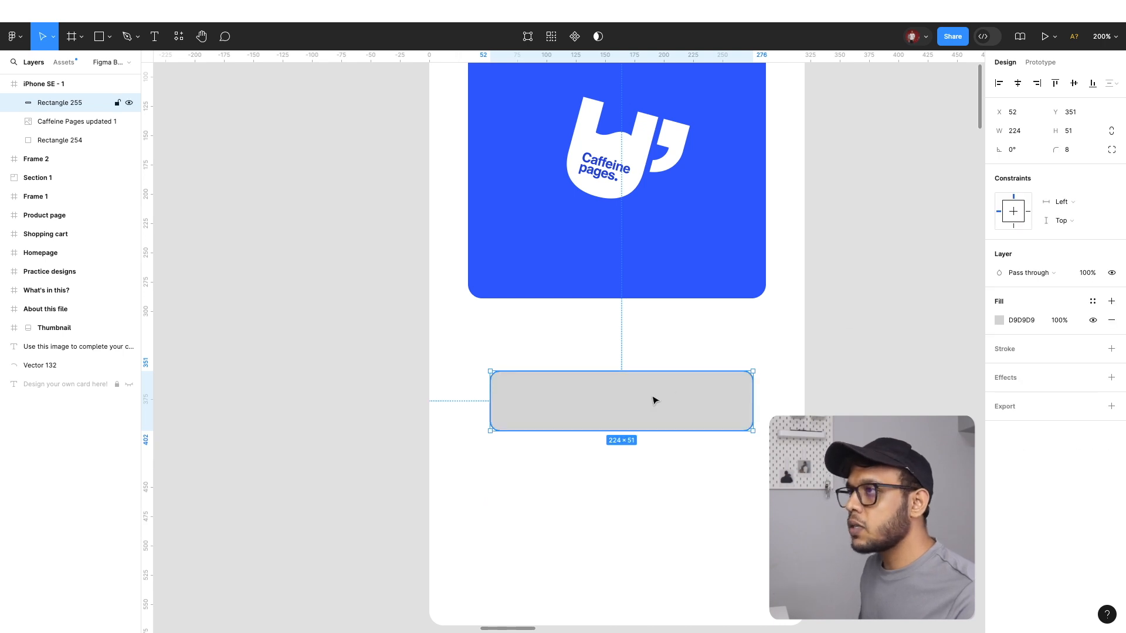
Add the text SUBSCRIBE below the grey rectangle and set its letter case so it displays in capitals
{"action": "left_click", "coordinate": [155, 37]}
{"action": "left_click", "coordinate": [609, 515]}
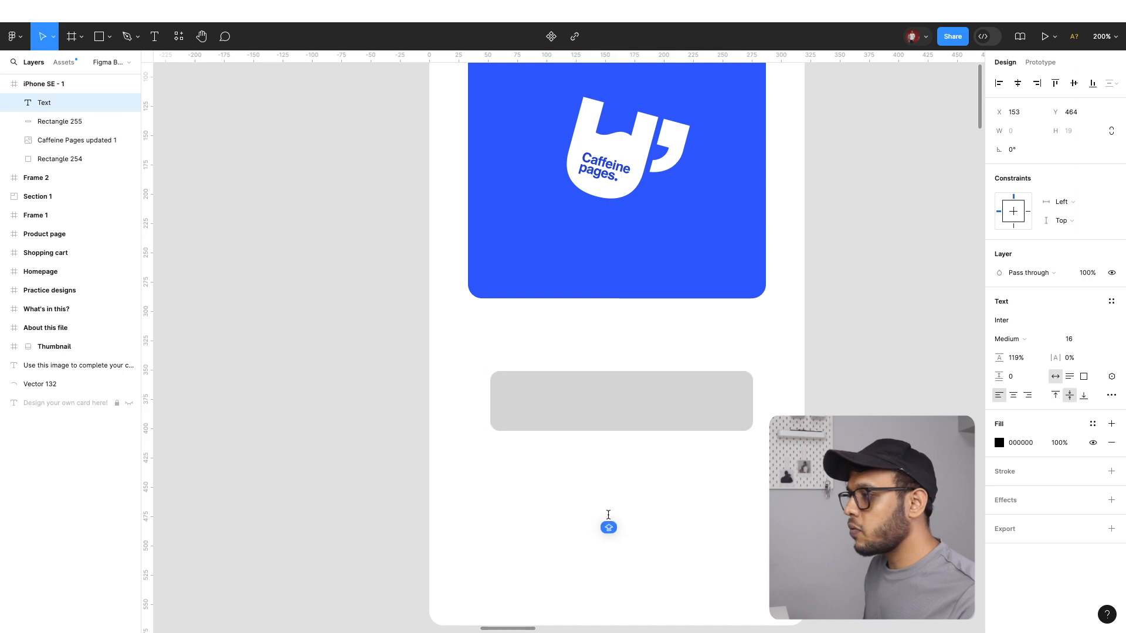
{"action": "type", "text": "S"}
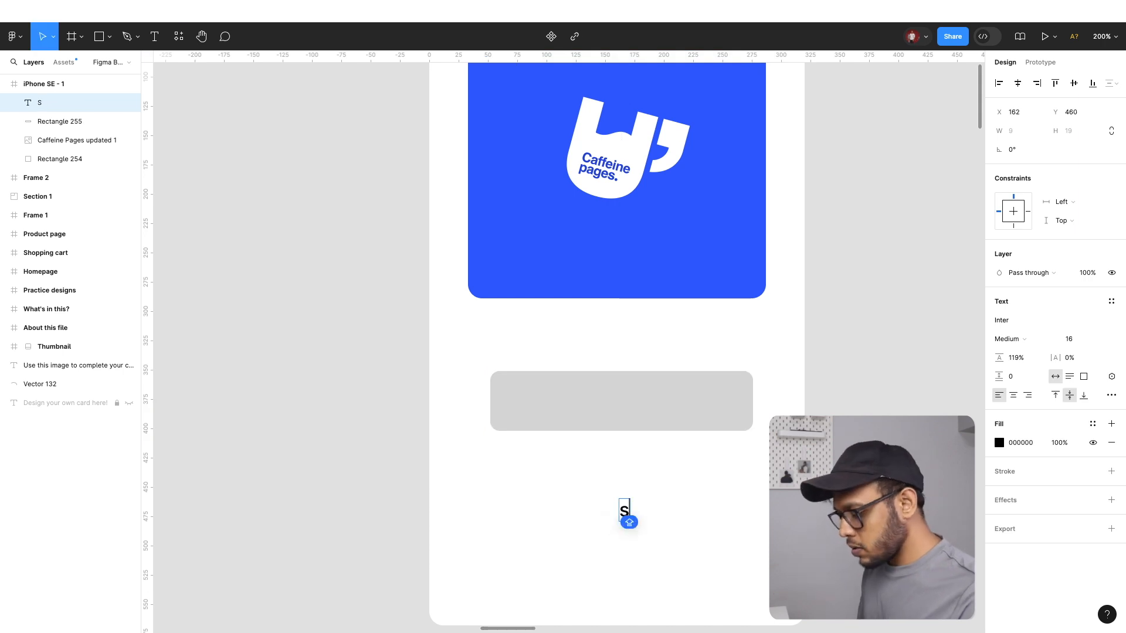
{"action": "type", "text": "UBS"}
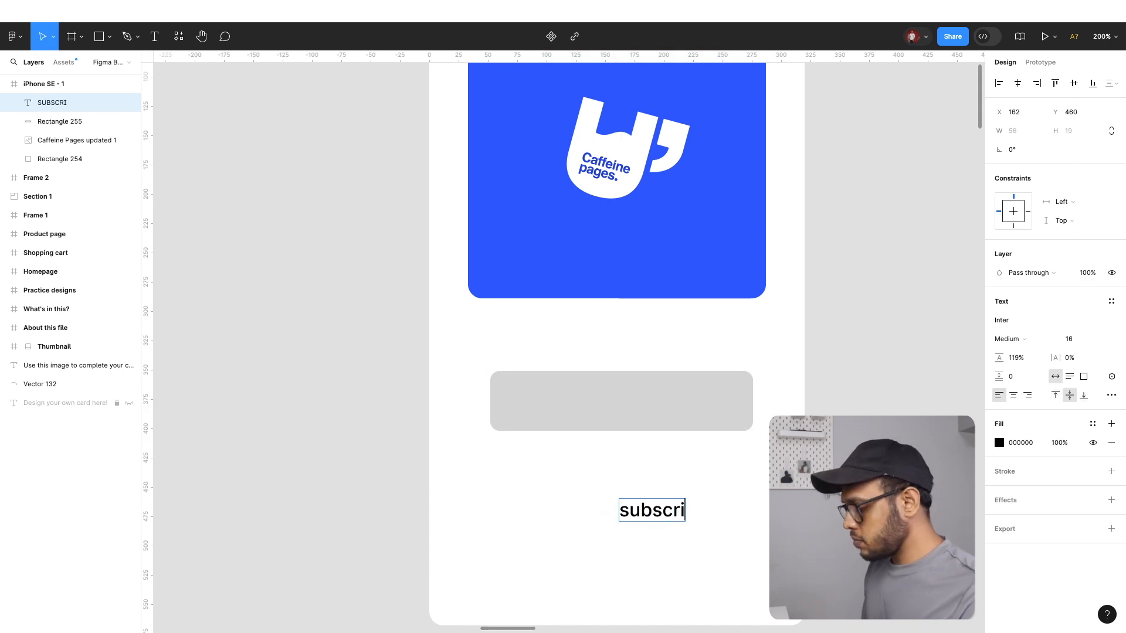
{"action": "key", "text": "super+a"}
{"action": "left_click", "coordinate": [1111, 395]}
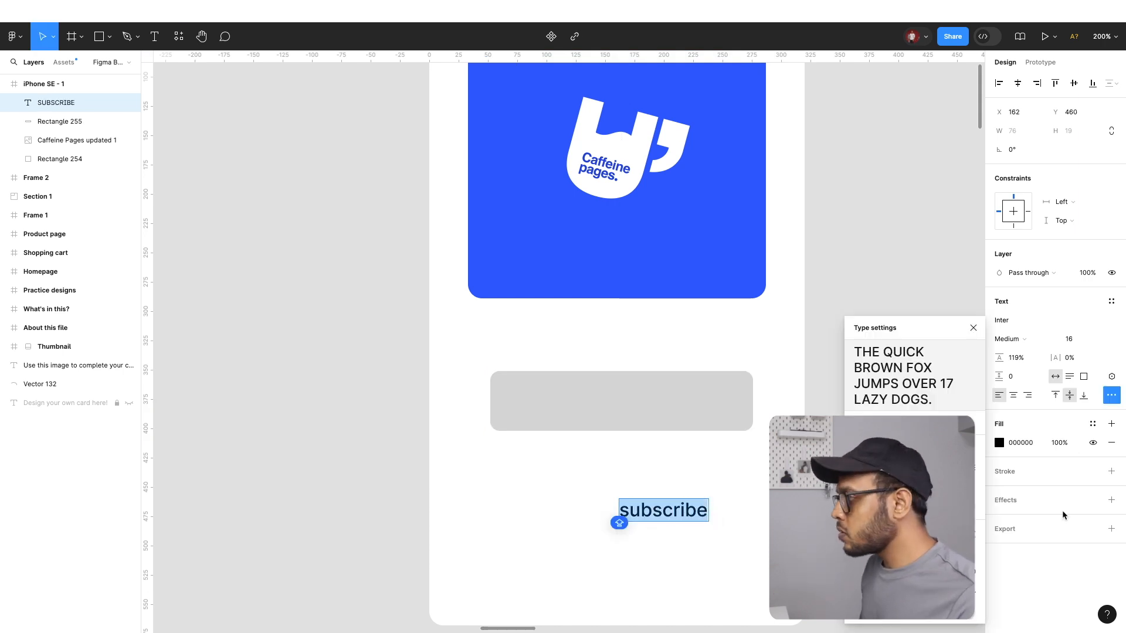
{"action": "left_click", "coordinate": [909, 505]}
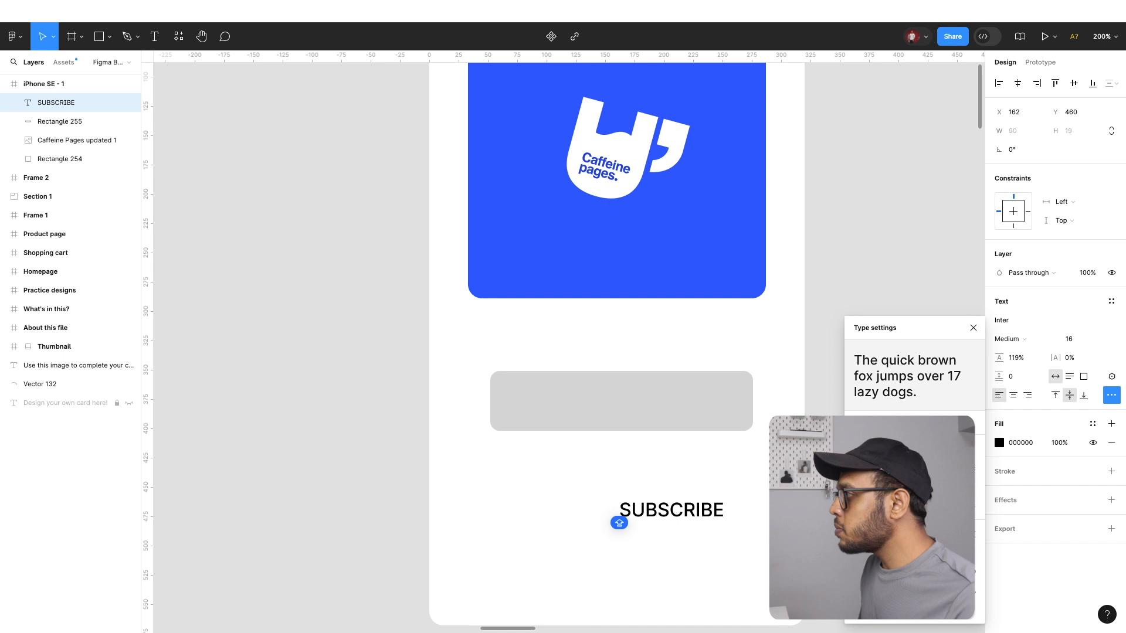
Move the SUBSCRIBE text onto the grey rectangle and shrink the rectangle around it to about 113 × 34
{"action": "key", "text": "Escape"}
{"action": "left_click_drag", "start_coordinate": [692, 508], "coordinate": [642, 400]}
{"action": "left_click", "coordinate": [726, 395]}
{"action": "left_click_drag", "start_coordinate": [752, 401], "coordinate": [686, 397]}
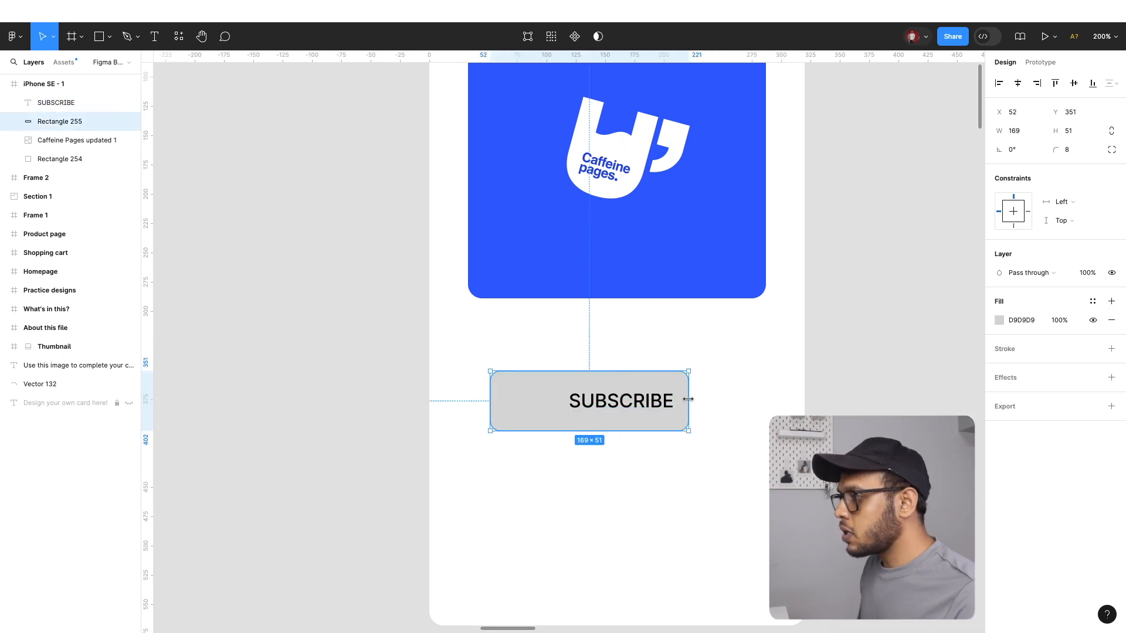
{"action": "left_click_drag", "start_coordinate": [492, 403], "coordinate": [556, 405]}
{"action": "left_click_drag", "start_coordinate": [641, 371], "coordinate": [623, 380]}
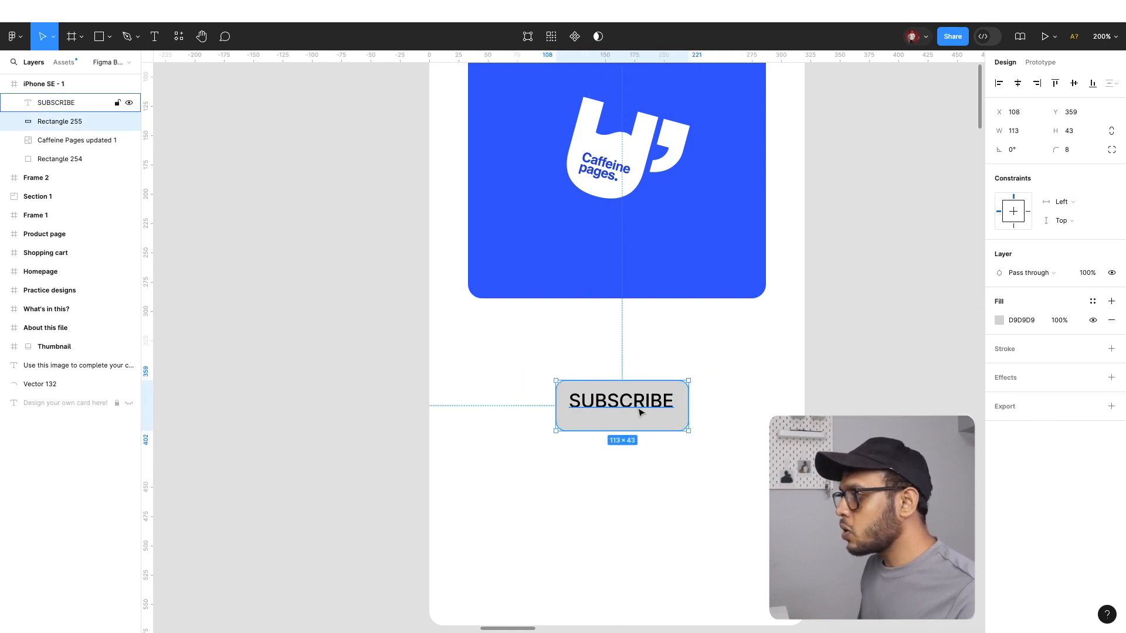
{"action": "left_click_drag", "start_coordinate": [642, 431], "coordinate": [626, 420]}
Align the SUBSCRIBE text and grey rectangle to each other's centre and combine them into an auto layout frame
{"action": "left_click", "coordinate": [715, 394], "text": "shift"}
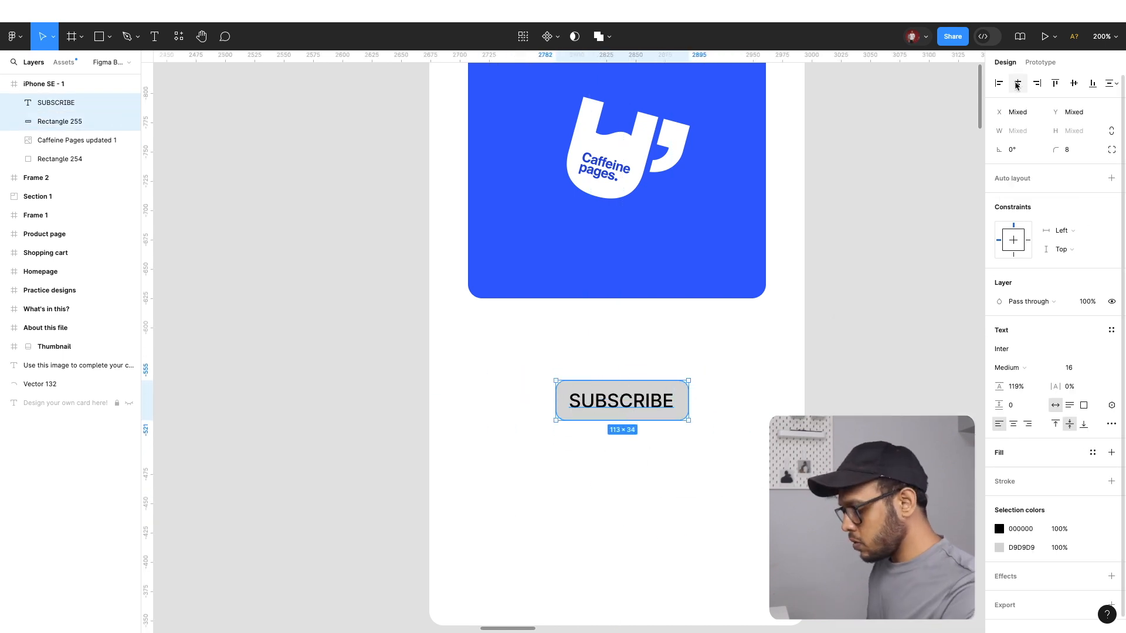
{"action": "left_click", "coordinate": [1074, 84]}
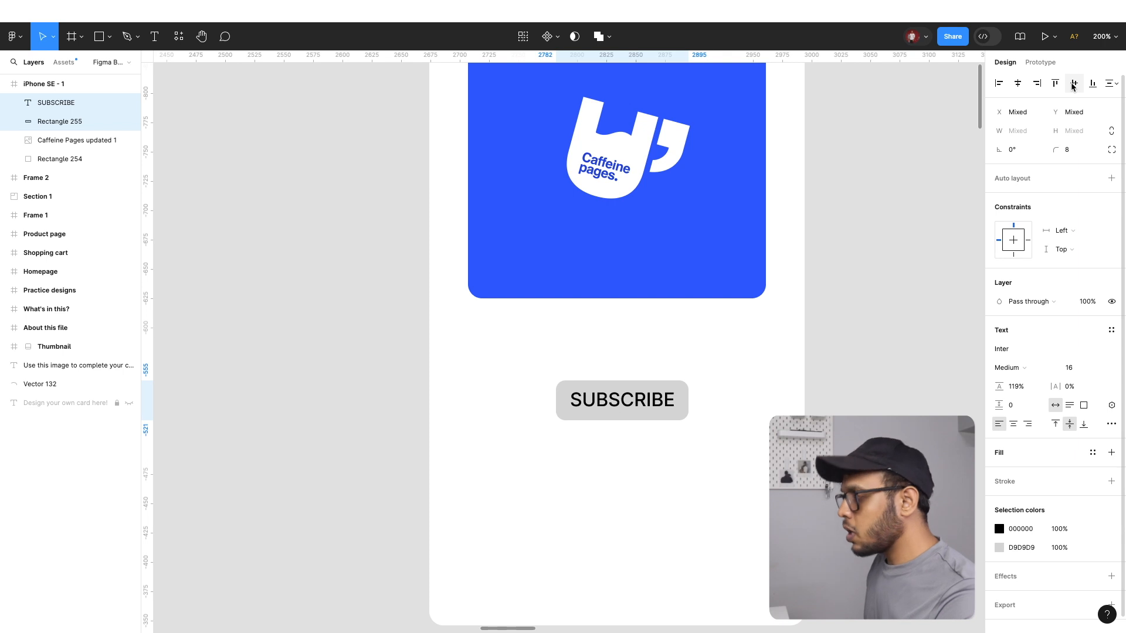
{"action": "left_click", "coordinate": [1112, 178]}
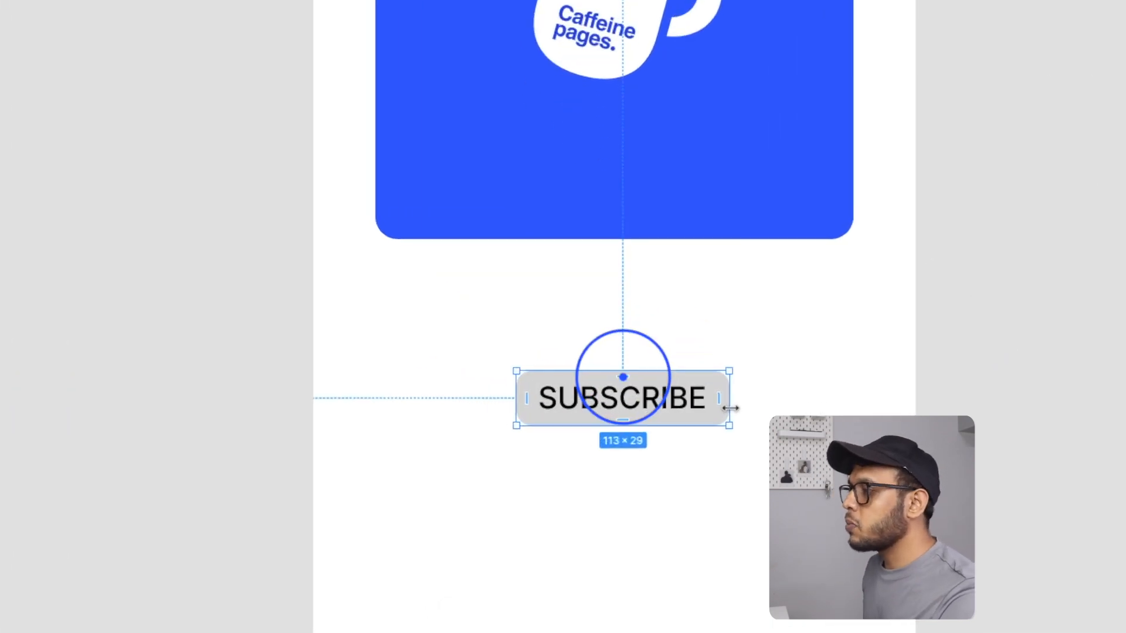
Widen the SUBSCRIBE button to about 128 × 29 and turn it into a component
{"action": "key", "text": "super+plus"}
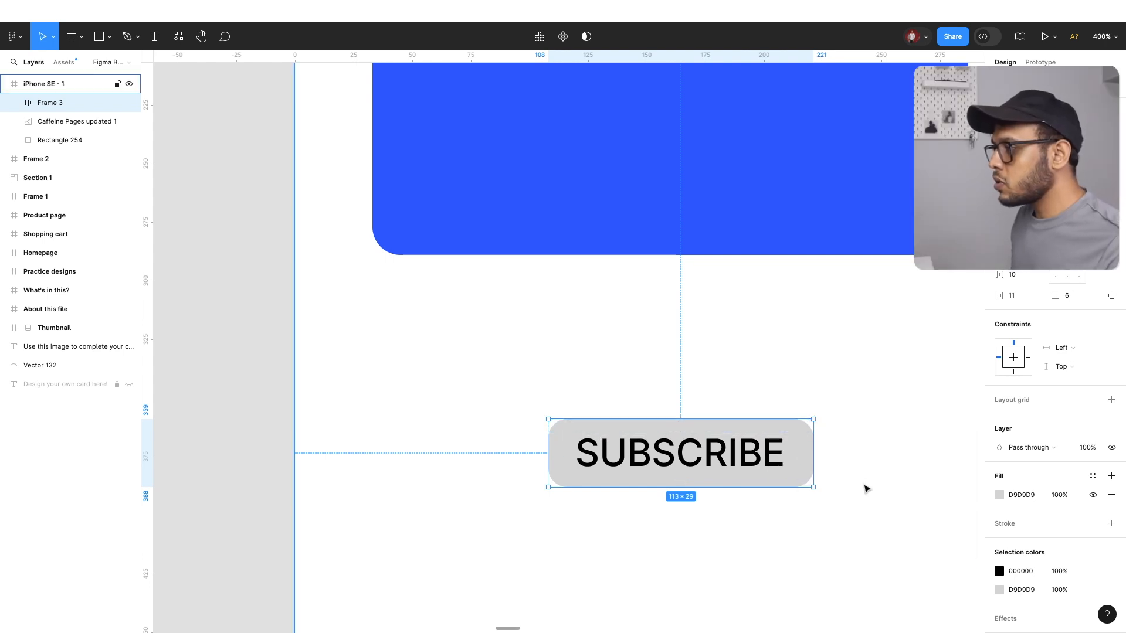
{"action": "left_click_drag", "start_coordinate": [813, 452], "coordinate": [848, 459]}
{"action": "scroll", "coordinate": [530, 350], "scroll_direction": "right", "scroll_amount": 3}
{"action": "scroll", "coordinate": [530, 351], "scroll_direction": "down", "scroll_amount": 1}
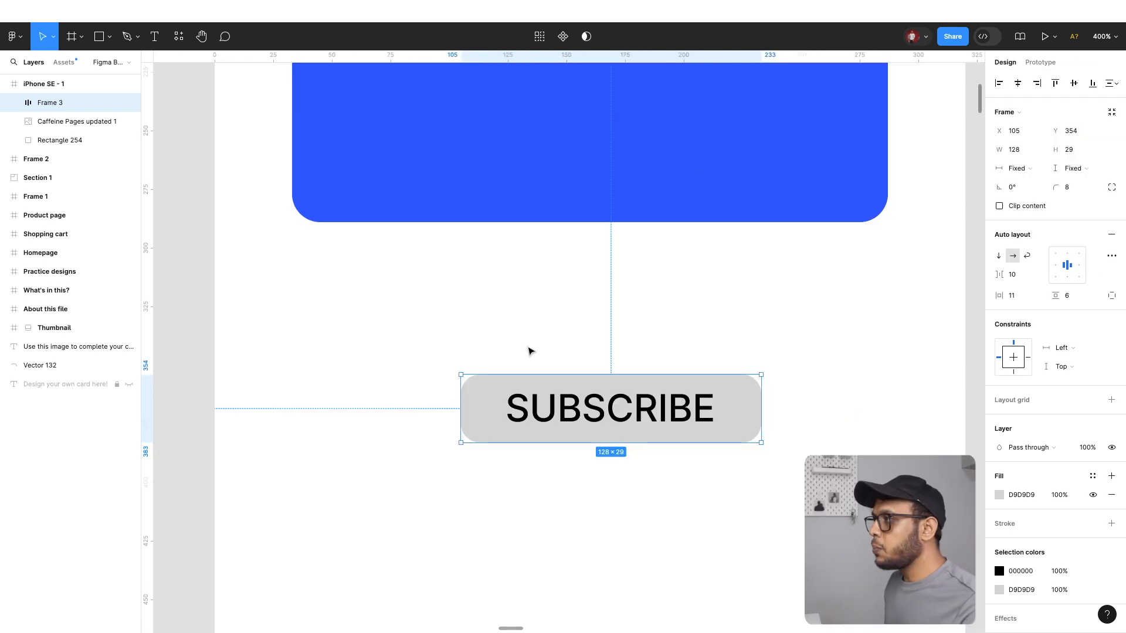
{"action": "left_click_drag", "start_coordinate": [400, 323], "coordinate": [802, 497]}
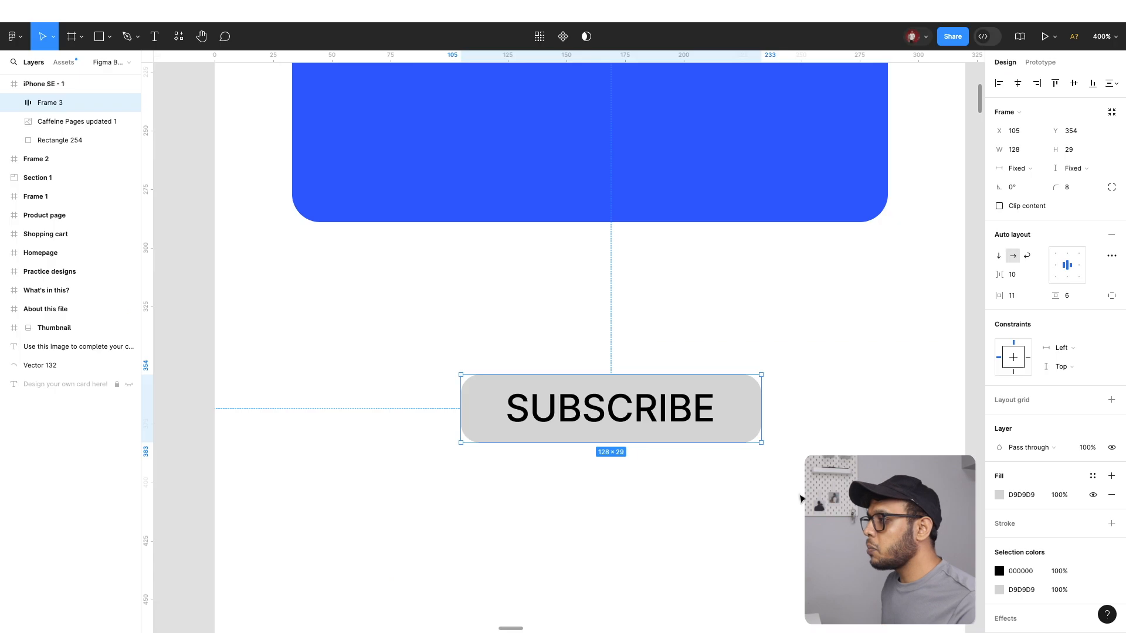
{"action": "key", "text": "ctrl+alt+k"}
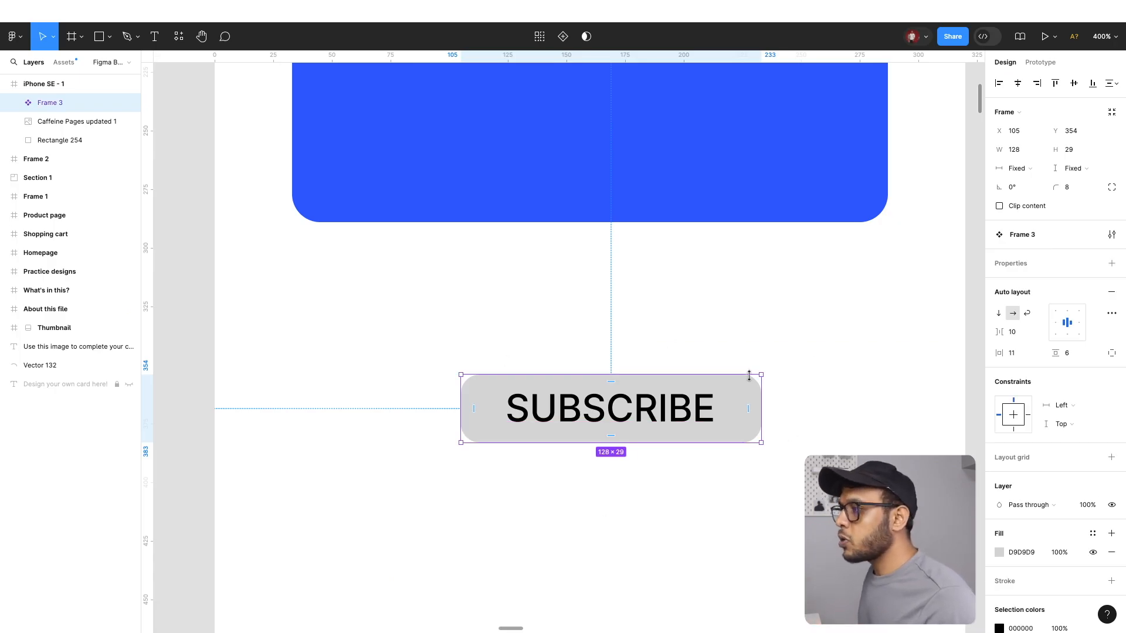
Duplicate the whole iPhone SE - 1 frame twice, placing the copies side by side beyond the original
{"action": "key", "text": "ctrl+0"}
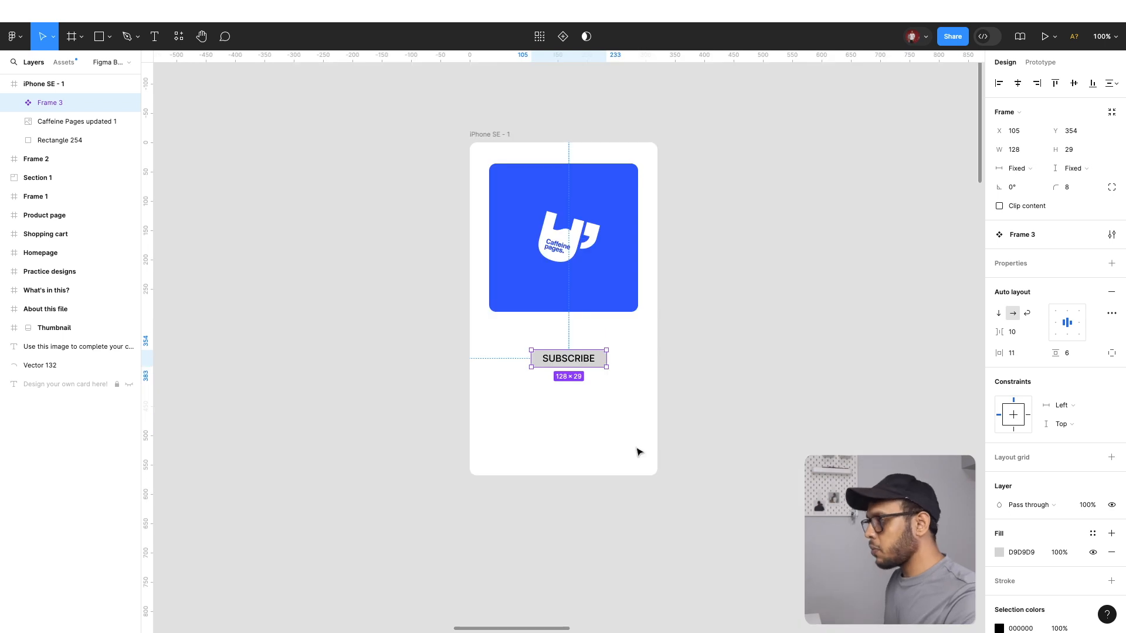
{"action": "left_click", "coordinate": [632, 428]}
{"action": "left_click", "coordinate": [52, 84]}
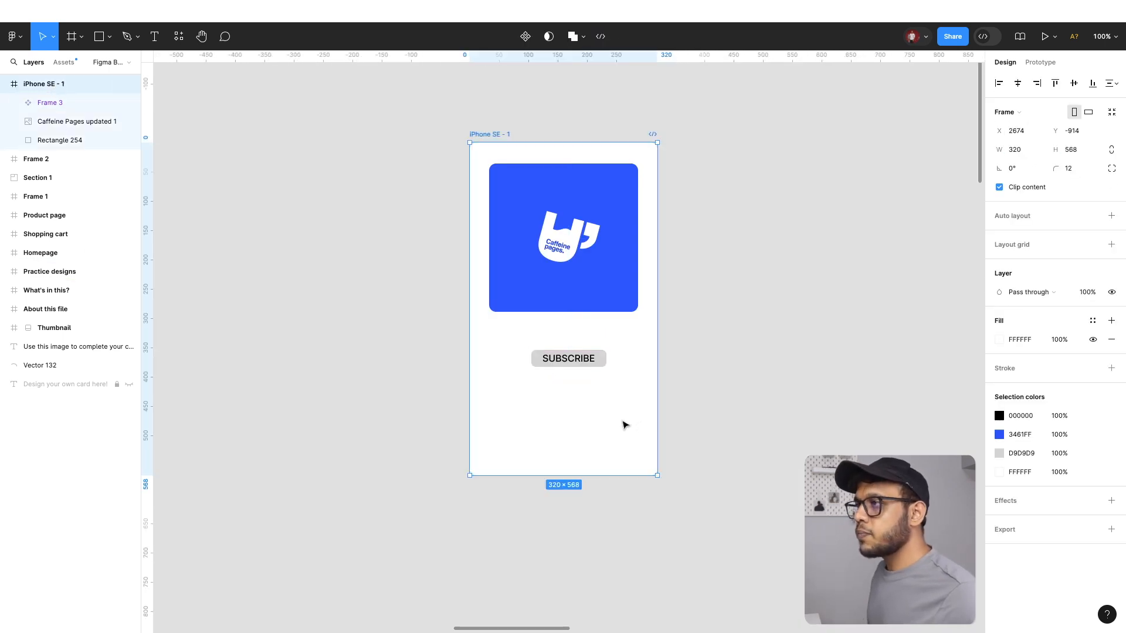
{"action": "left_click_drag", "start_coordinate": [626, 428], "coordinate": [826, 431]}
{"action": "scroll", "coordinate": [782, 427], "scroll_direction": "right", "scroll_amount": 4}
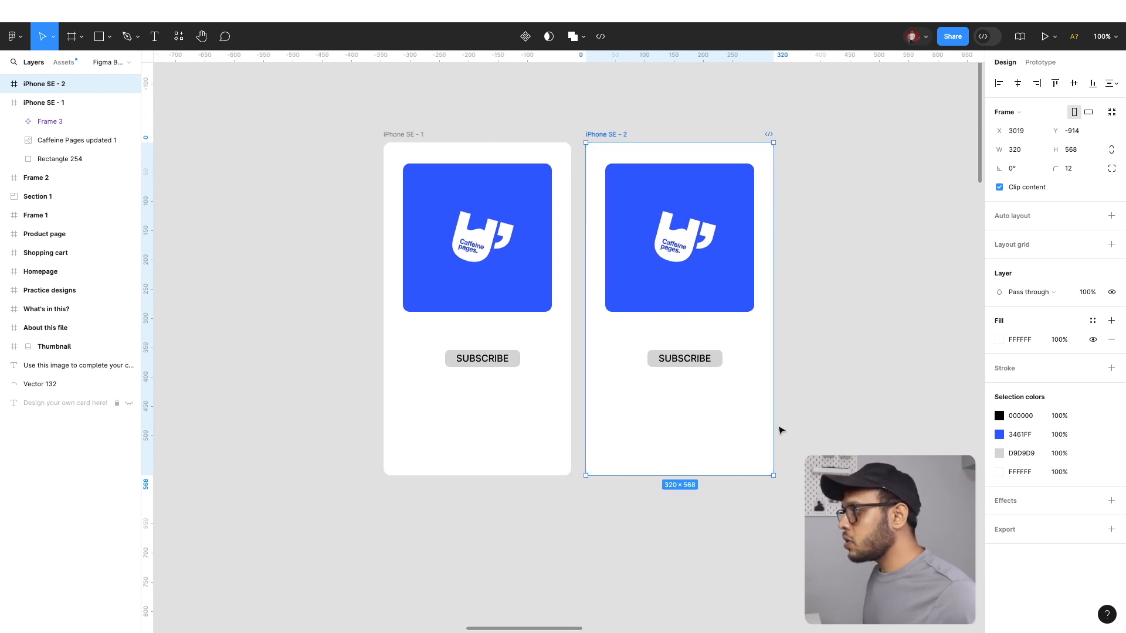
{"action": "left_click_drag", "start_coordinate": [679, 414], "coordinate": [884, 416]}
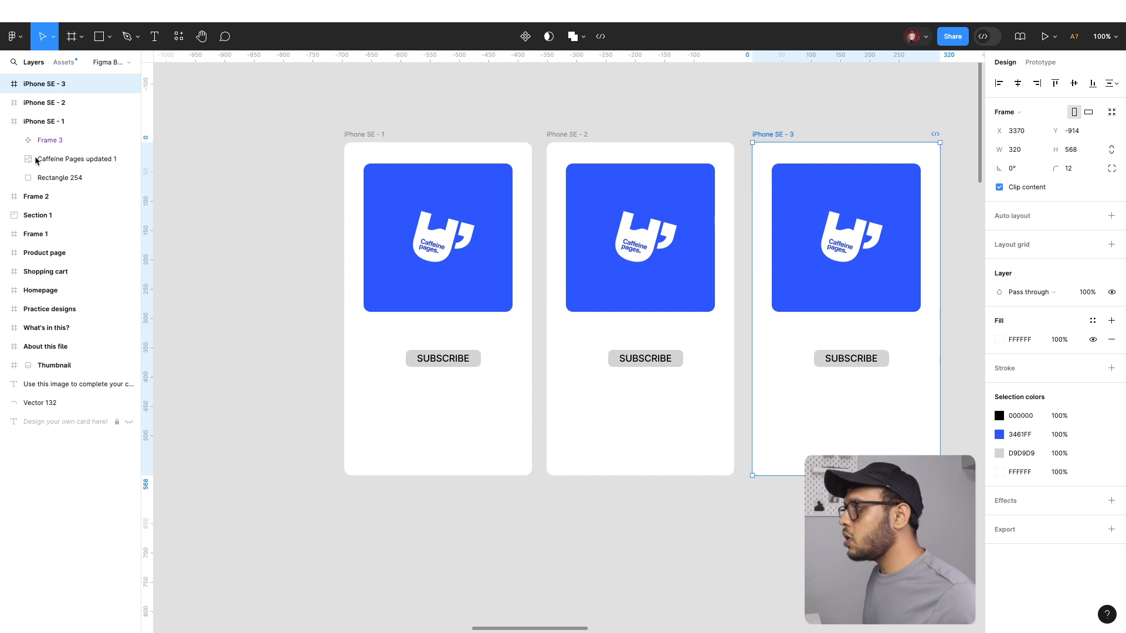
Rename the first iPhone frame as iPhone SE - 1 OG
{"action": "left_click", "coordinate": [385, 134]}
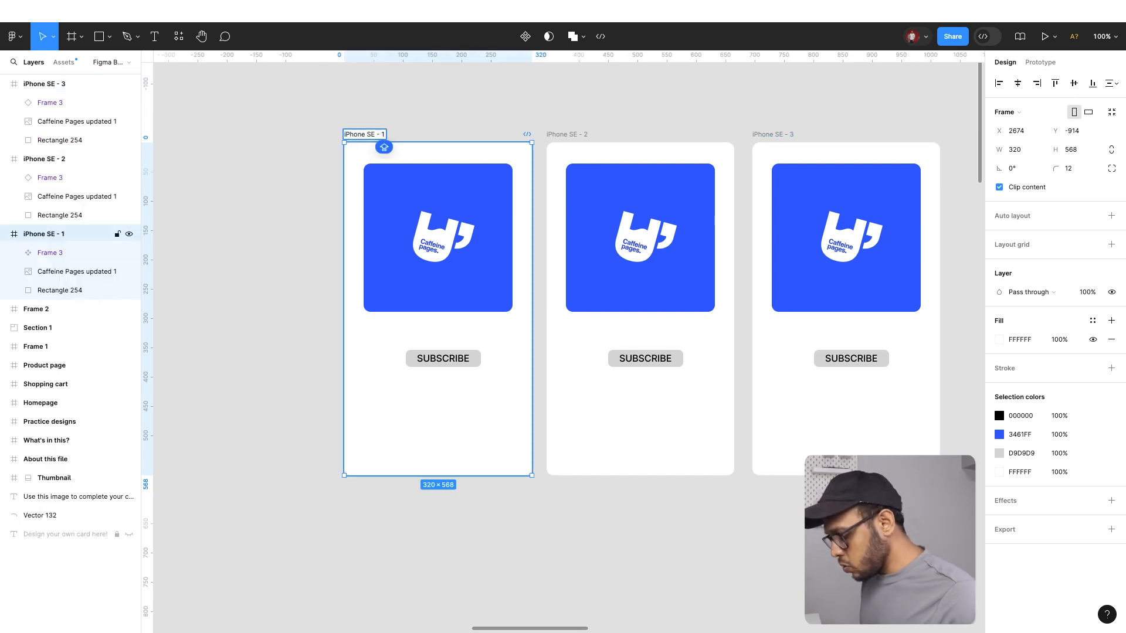
{"action": "type", "text": "OG"}
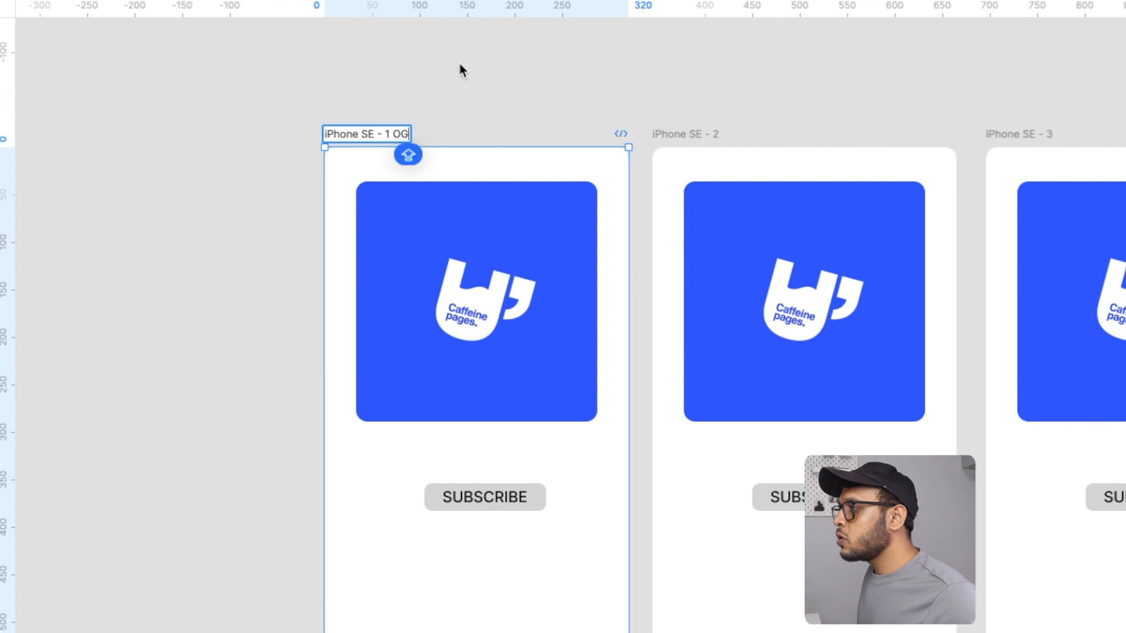
{"action": "left_click", "coordinate": [428, 96]}
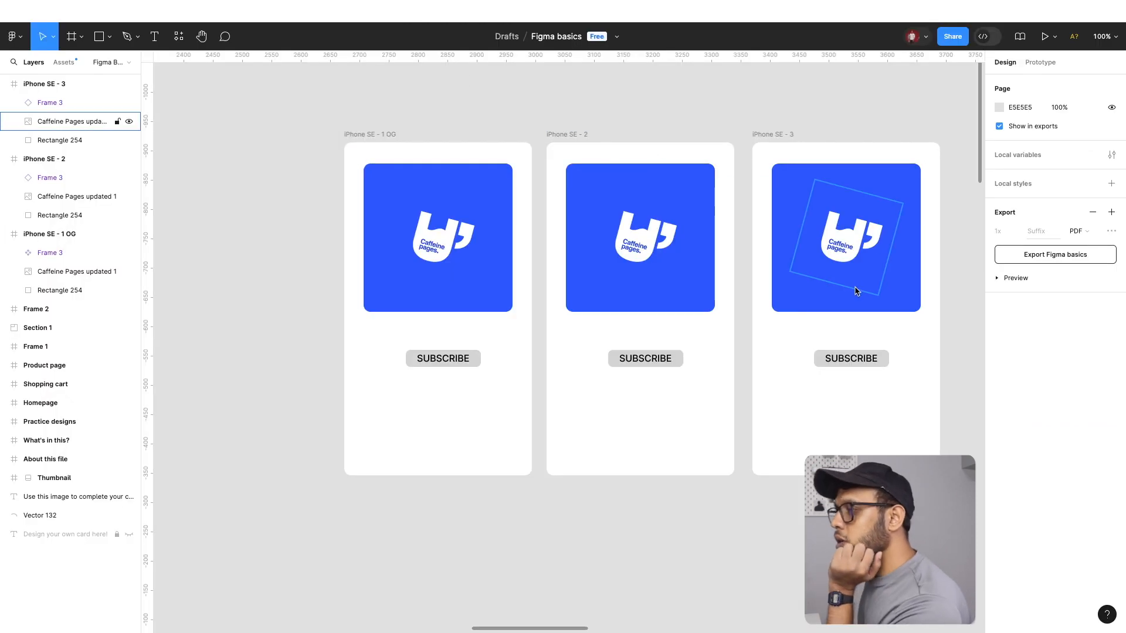
Change the fill of the main SUBSCRIBE component in the OG frame to lime yellow E0FF22
{"action": "left_click", "coordinate": [27, 253]}
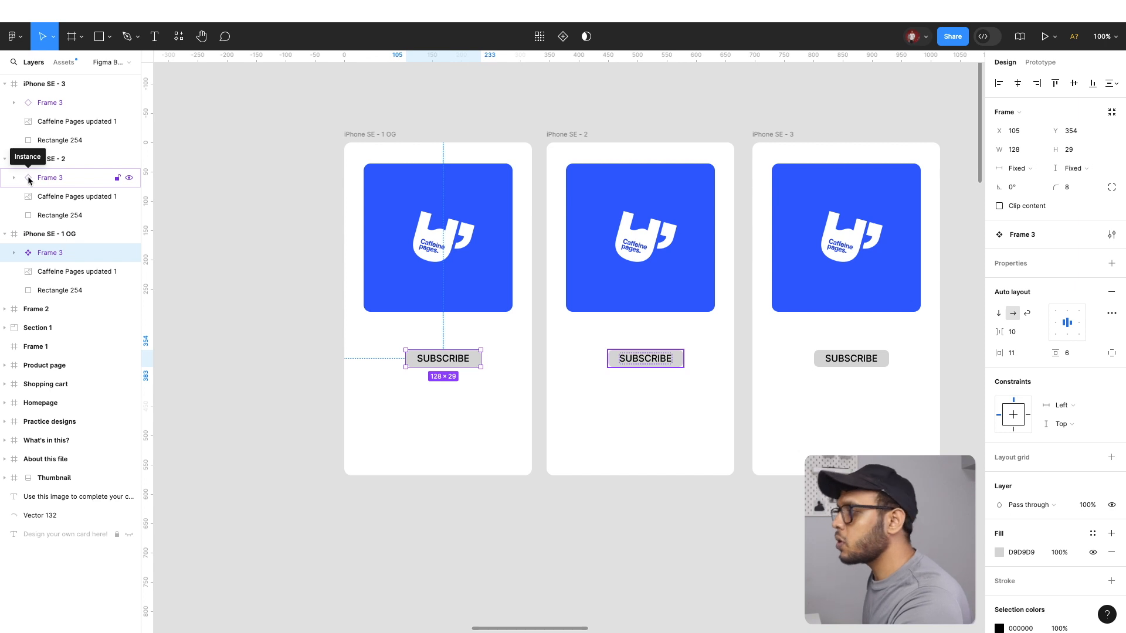
{"action": "scroll", "coordinate": [460, 430], "scroll_direction": "up", "scroll_amount": 5}
{"action": "scroll", "coordinate": [451, 432], "scroll_direction": "left", "scroll_amount": 5}
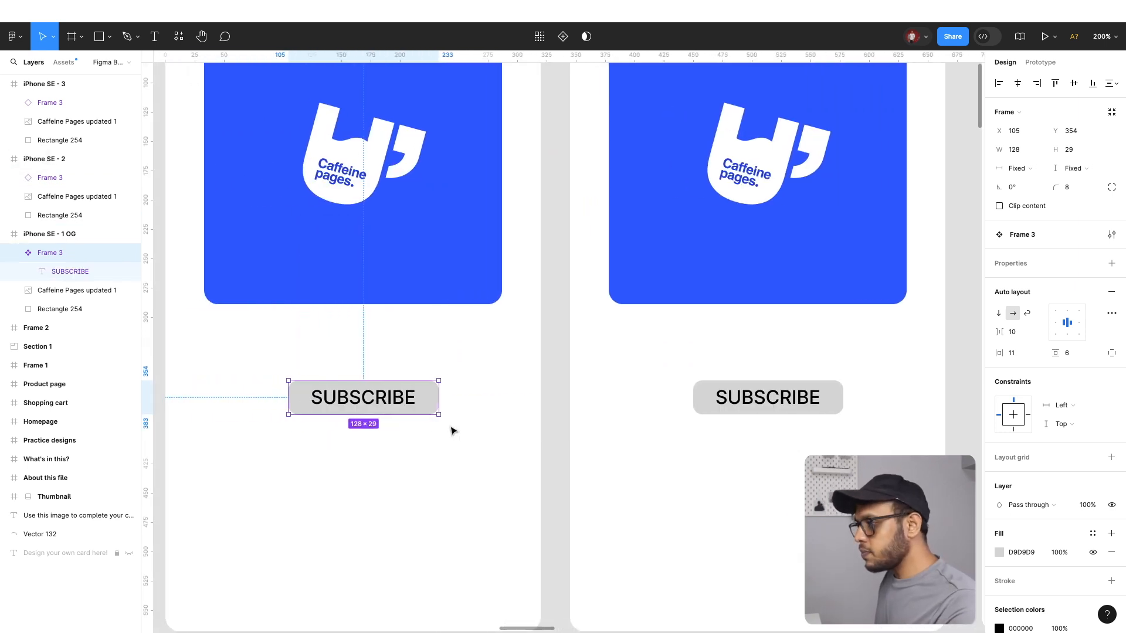
{"action": "left_click", "coordinate": [1000, 552]}
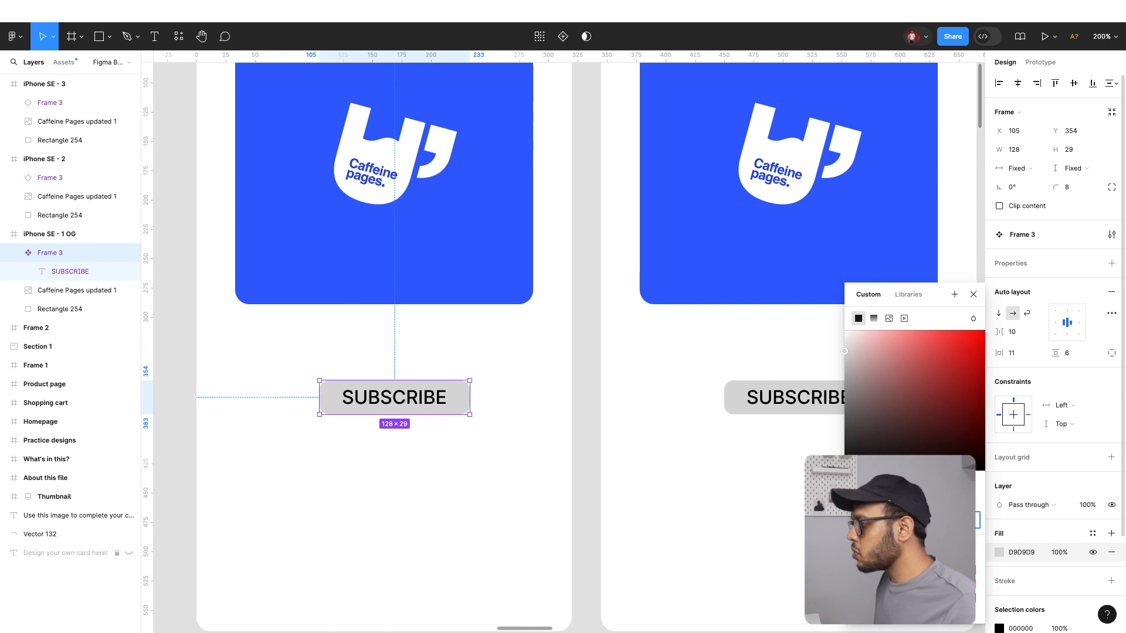
{"action": "left_click", "coordinate": [915, 584]}
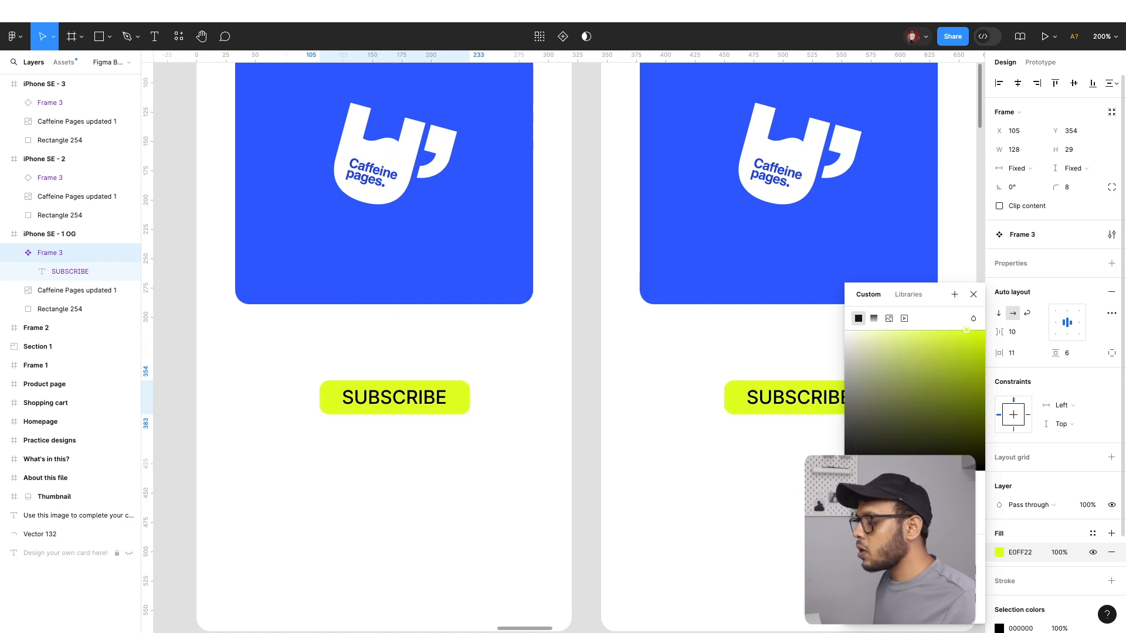
{"action": "key", "text": "Escape"}
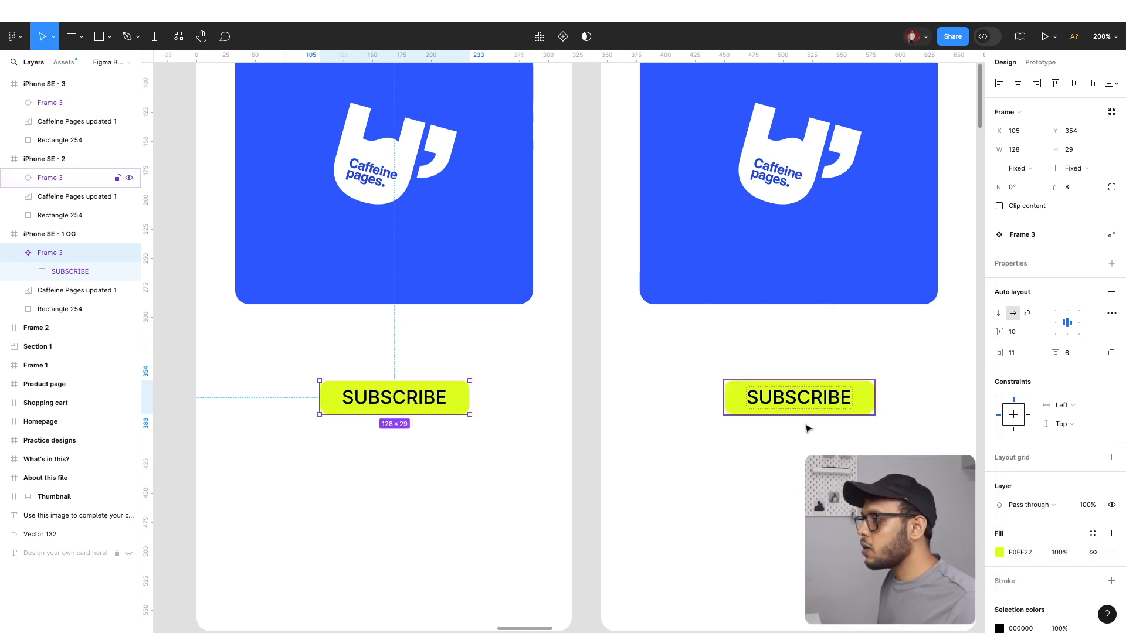
Compare the button colour across the iPhone frames and undo the component's fill change
{"action": "scroll", "coordinate": [789, 441], "scroll_direction": "right", "scroll_amount": 5}
{"action": "scroll", "coordinate": [789, 441], "scroll_direction": "right", "scroll_amount": 4}
{"action": "scroll", "coordinate": [789, 441], "scroll_direction": "left", "scroll_amount": 15}
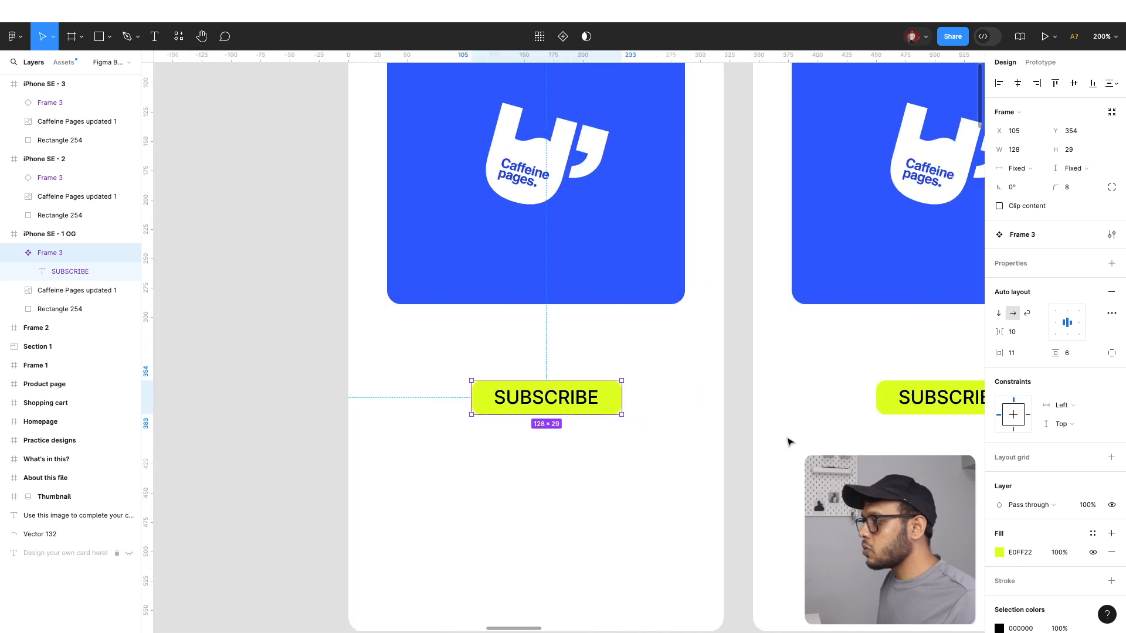
{"action": "scroll", "coordinate": [789, 441], "scroll_direction": "right", "scroll_amount": 5}
{"action": "scroll", "coordinate": [790, 443], "scroll_direction": "left", "scroll_amount": 1}
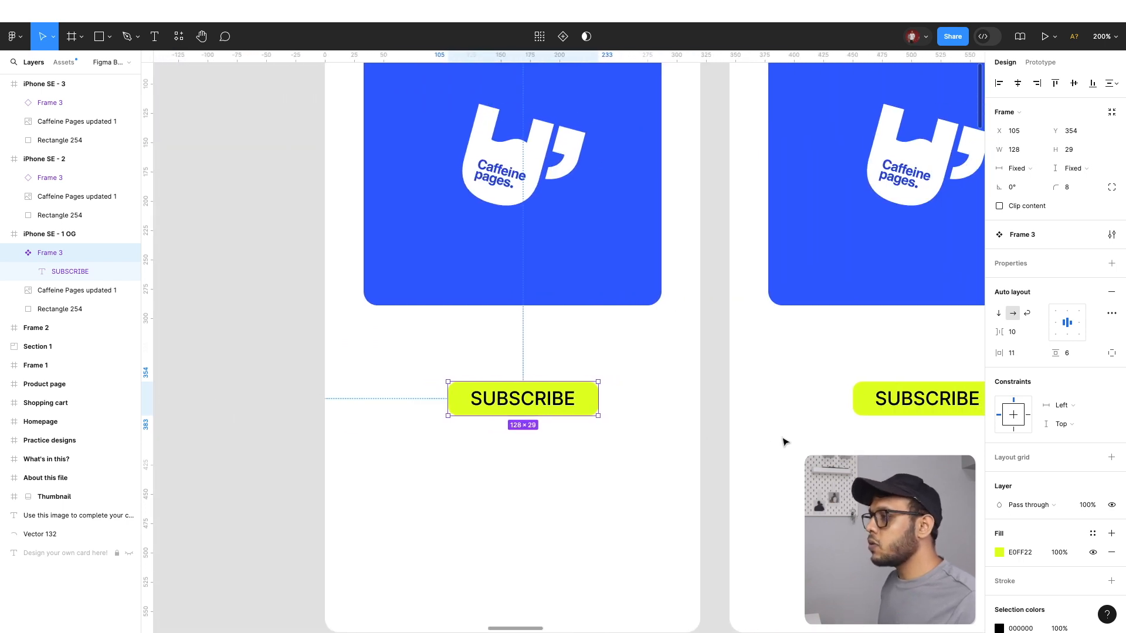
{"action": "key", "text": "ctrl+z"}
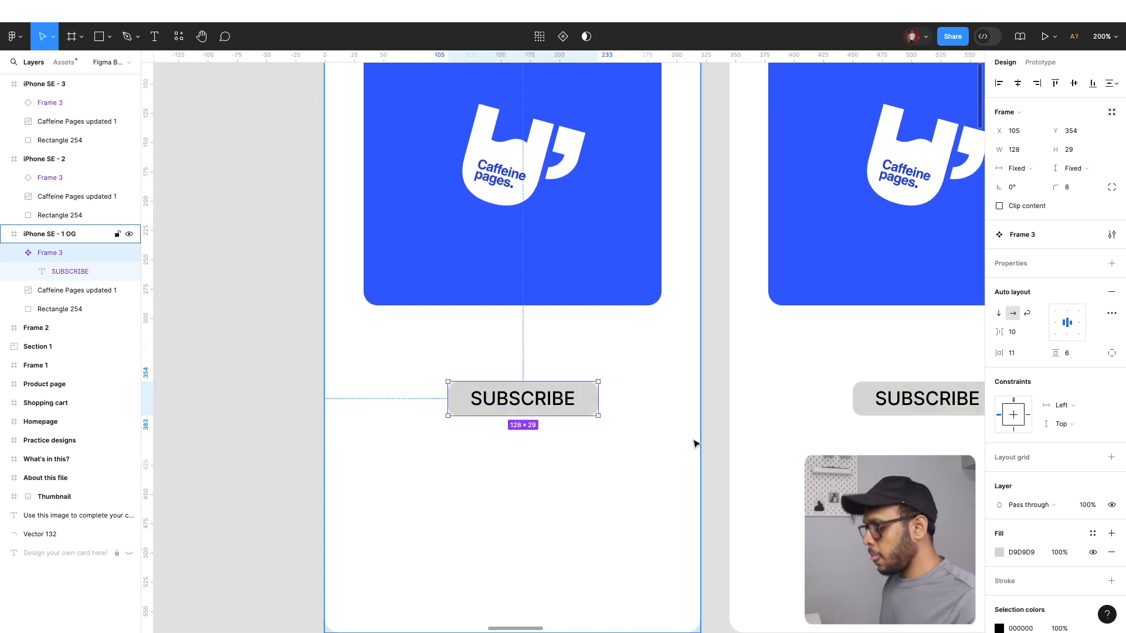